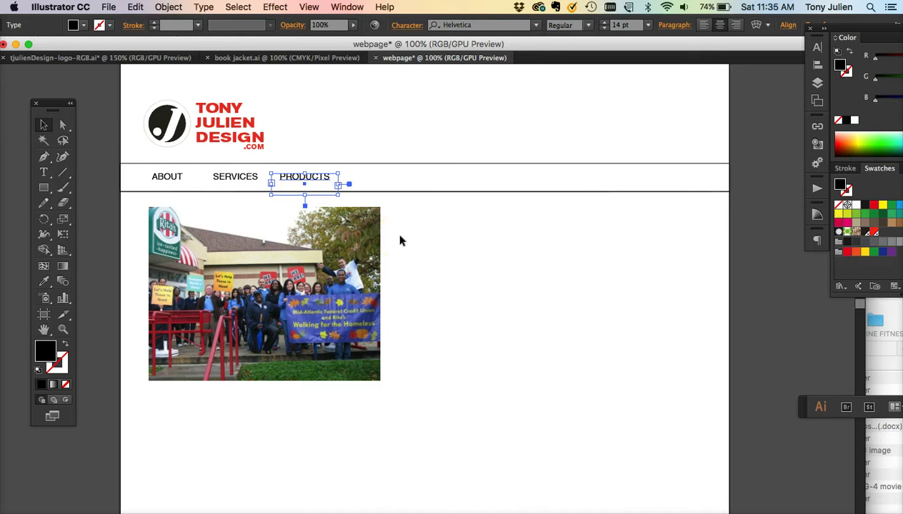
# - Duplicate the PRODUCTS label further along the navigation bar and change the copy's text to EVENTS
pyautogui.click(328, 182)
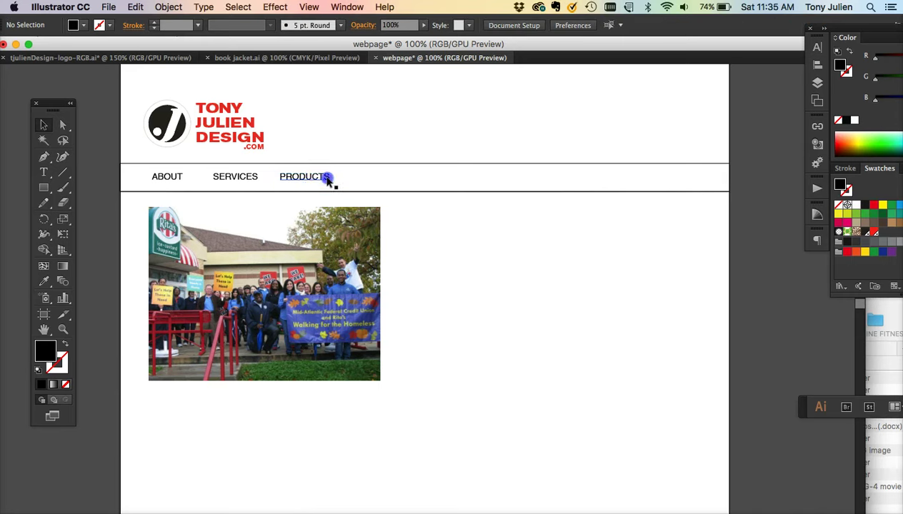
pyautogui.click(322, 177)
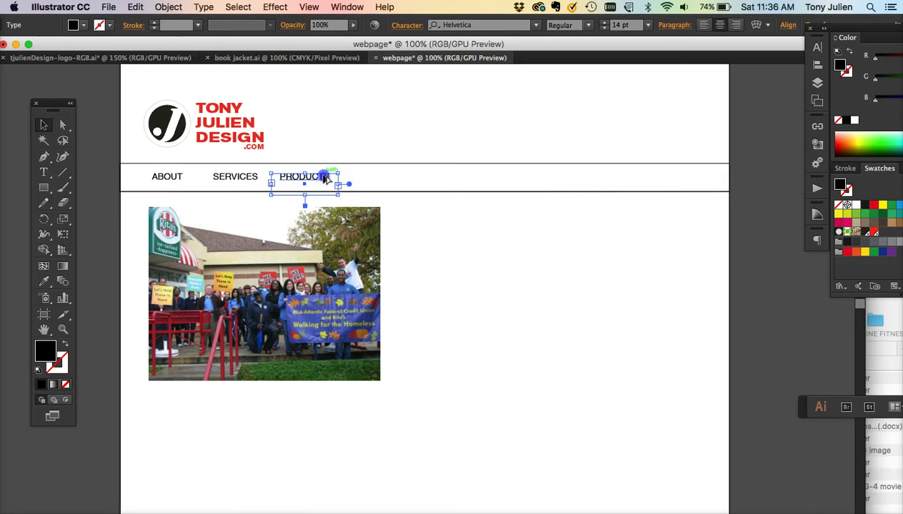
pyautogui.moveTo(325, 179); pyautogui.dragTo(413, 182)
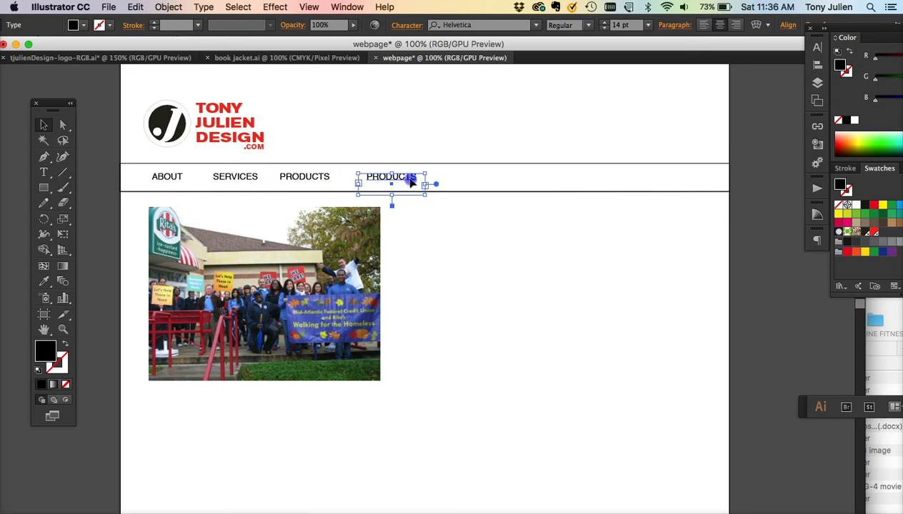
pyautogui.doubleClick(411, 180)
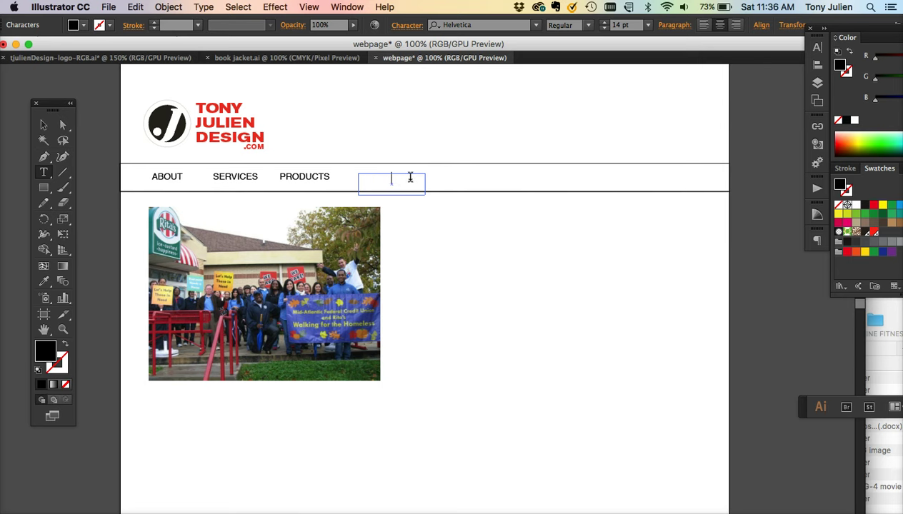
pyautogui.click(44, 124)
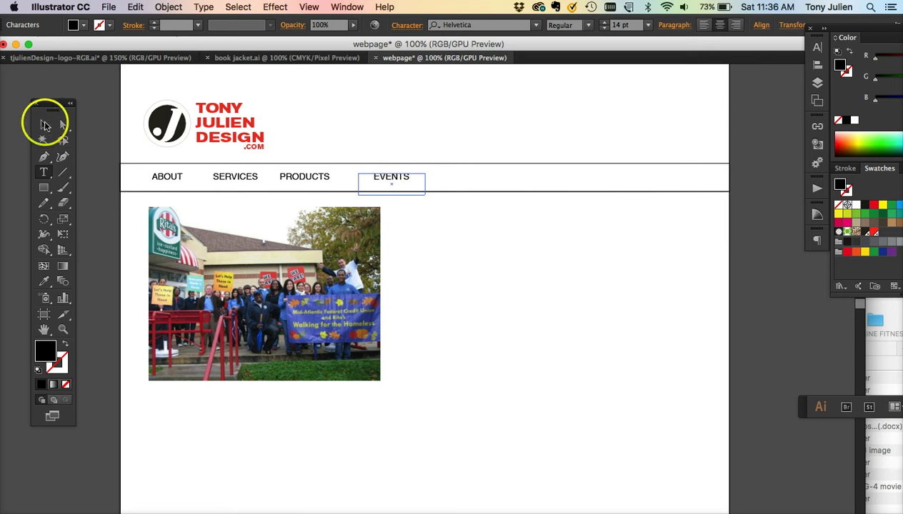
# - Duplicate the EVENTS label to its right, change the copy's text to CONTACT, and deselect it
pyautogui.moveTo(402, 182); pyautogui.dragTo(470, 178)
pyautogui.doubleClick(471, 177)
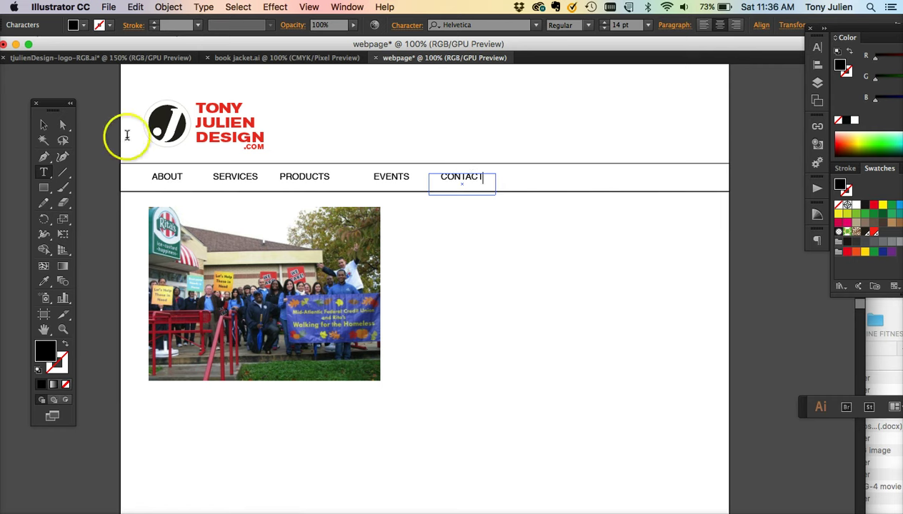
pyautogui.click(43, 124)
pyautogui.click(477, 236)
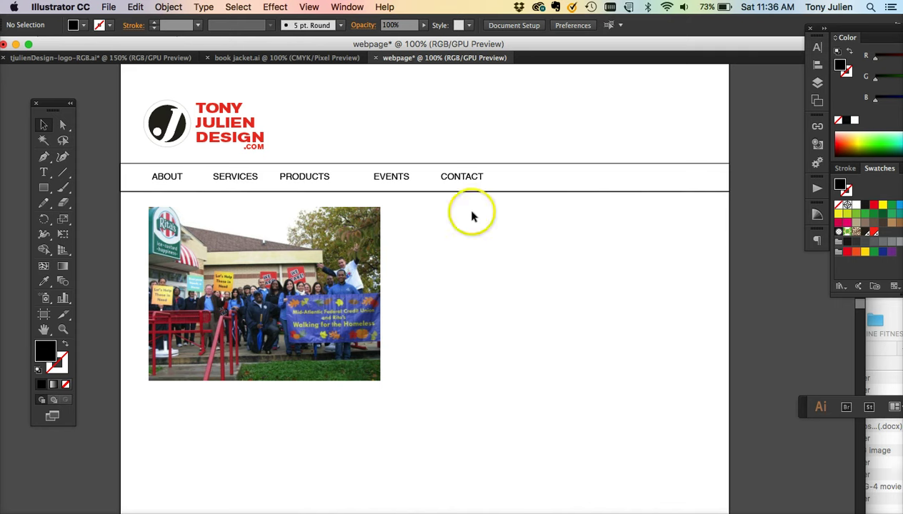
pyautogui.moveTo(458, 178); pyautogui.dragTo(399, 178)
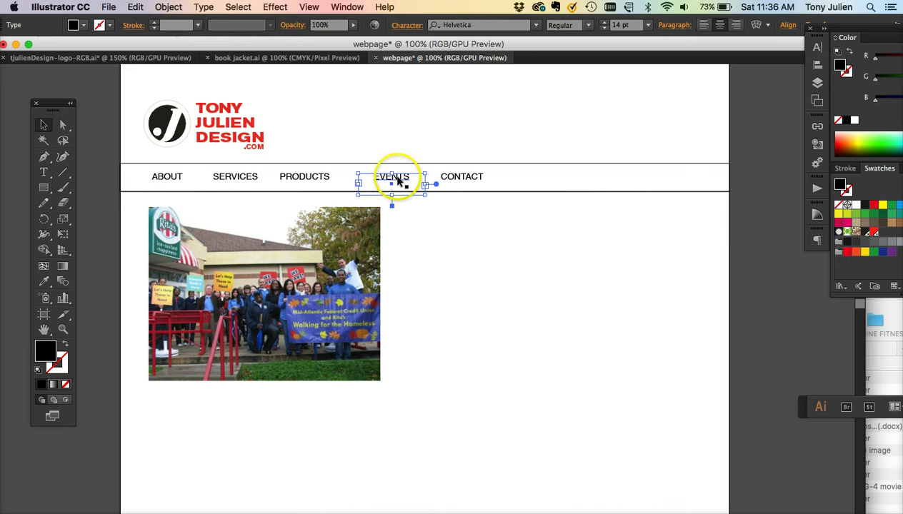
pyautogui.click(307, 177)
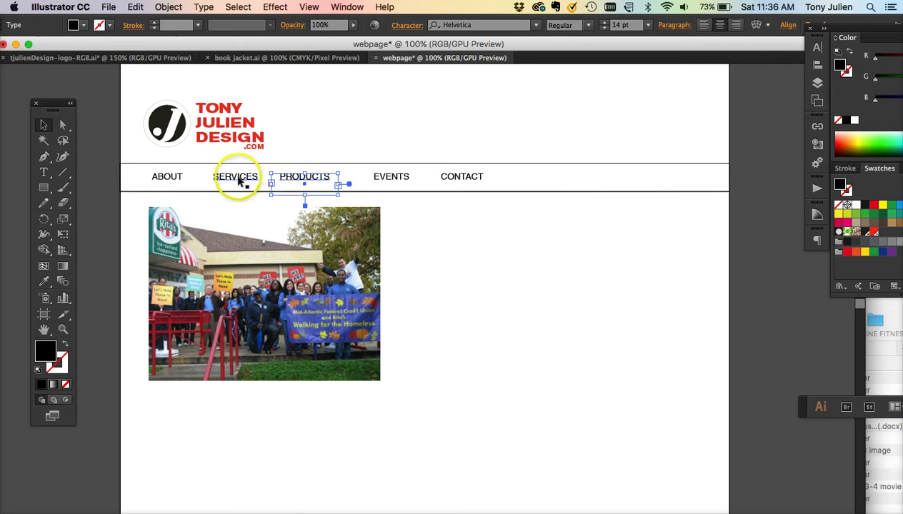
pyautogui.click(240, 182)
pyautogui.click(172, 178)
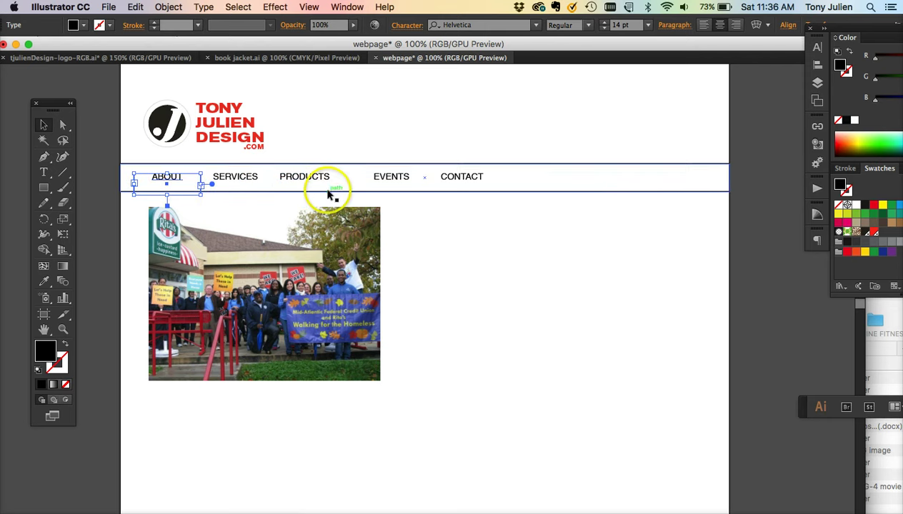
pyautogui.click(463, 180)
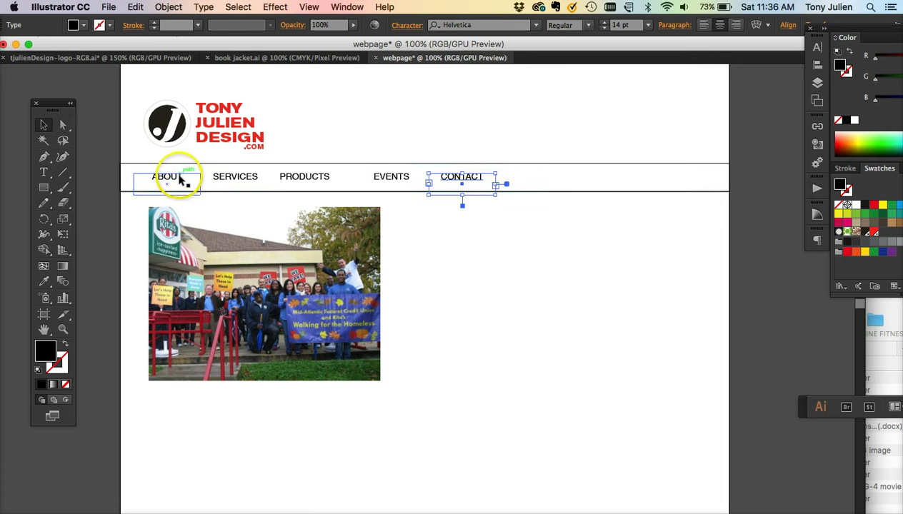
# - Move ABOUT to the left end of the navigation bar and slightly up, and CONTACT far to the right
pyautogui.click(177, 179)
pyautogui.moveTo(177, 179); pyautogui.dragTo(163, 176)
pyautogui.click(455, 183)
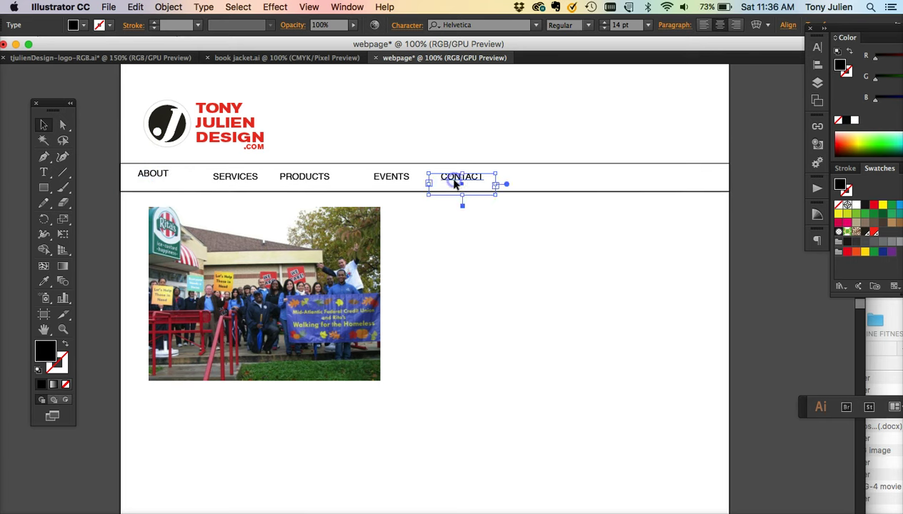
pyautogui.moveTo(454, 183); pyautogui.dragTo(592, 205)
# - Select all five navigation labels and align their top edges relative to the selection
pyautogui.keyDown('shift'); pyautogui.click(393, 181); pyautogui.keyUp('shift')
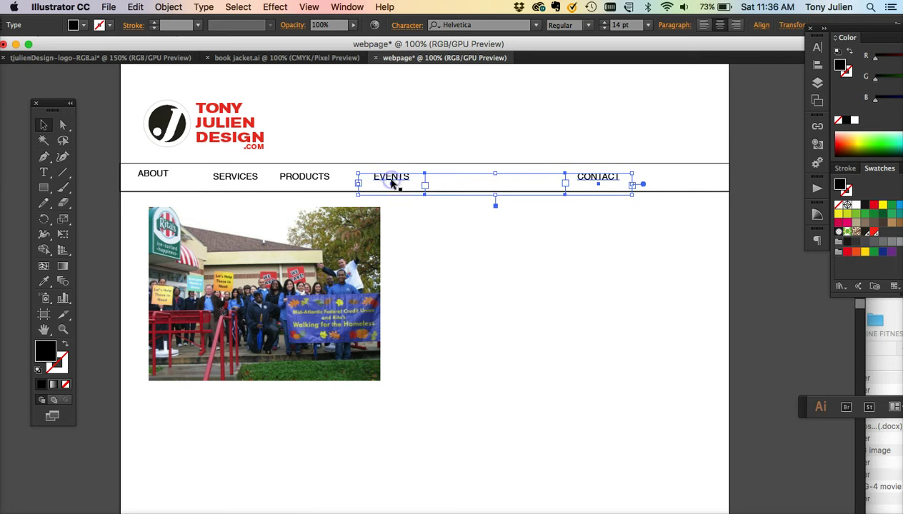
pyautogui.keyDown('shift'); pyautogui.click(319, 178); pyautogui.keyUp('shift')
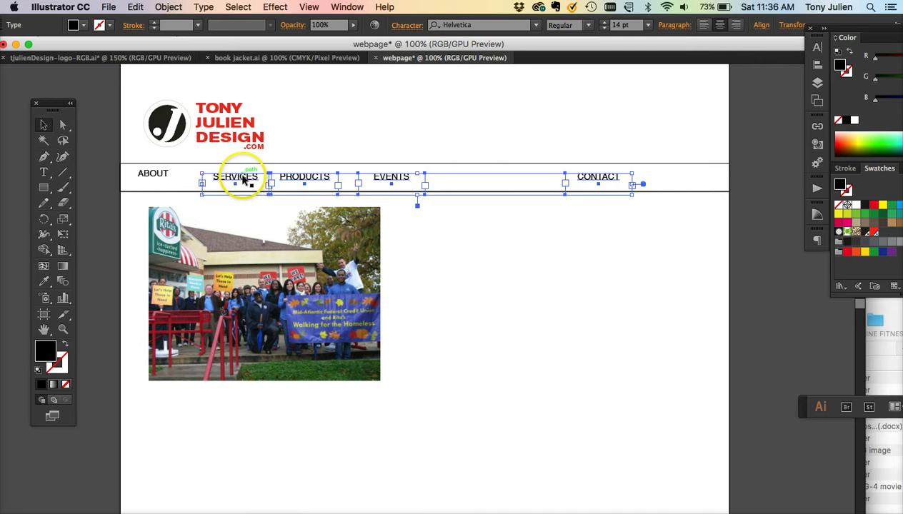
pyautogui.keyDown('shift'); pyautogui.click(155, 176); pyautogui.keyUp('shift')
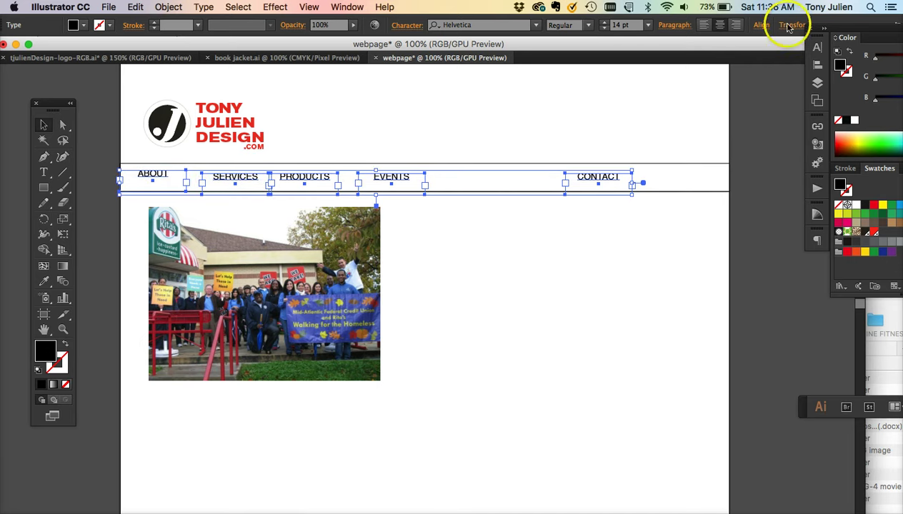
pyautogui.click(761, 26)
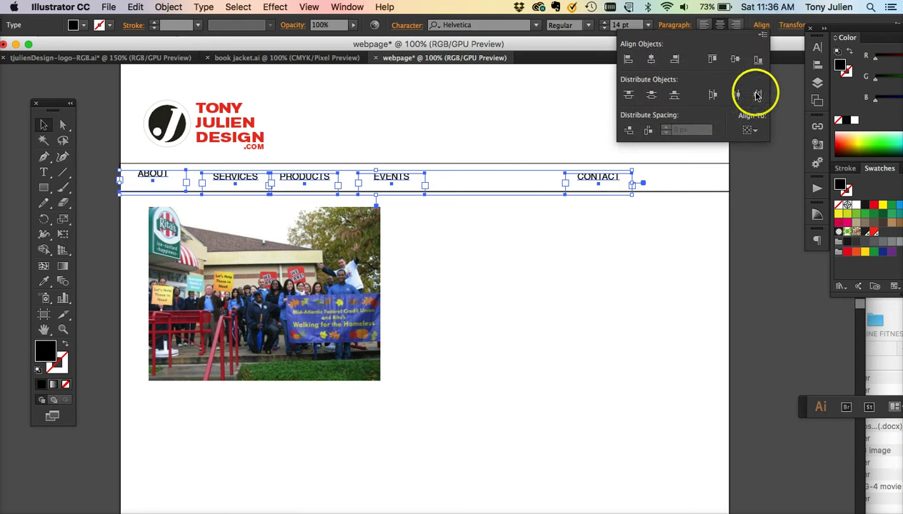
pyautogui.click(752, 131)
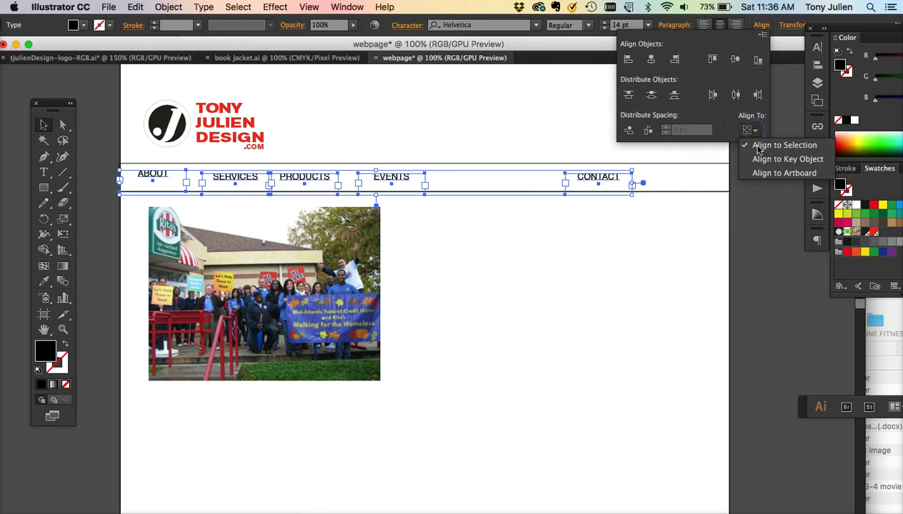
pyautogui.moveTo(758, 148); pyautogui.dragTo(718, 68)
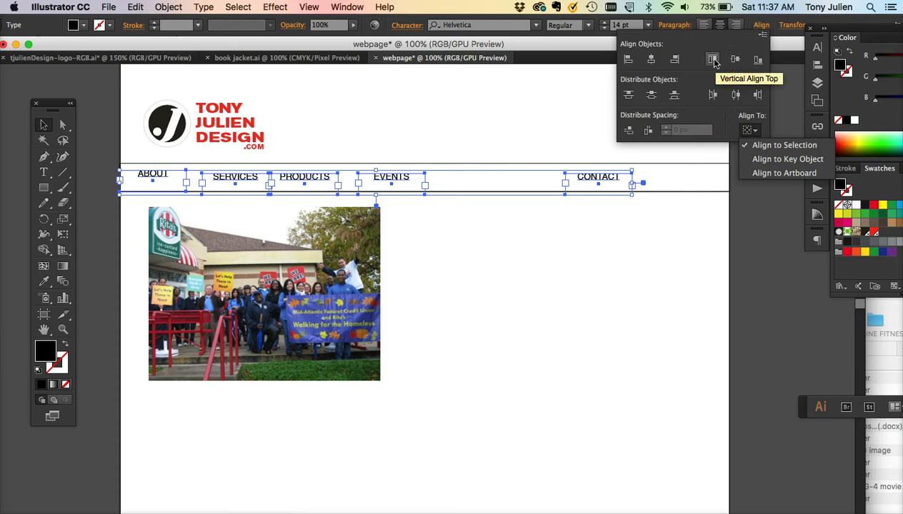
pyautogui.click(715, 63)
pyautogui.click(715, 62)
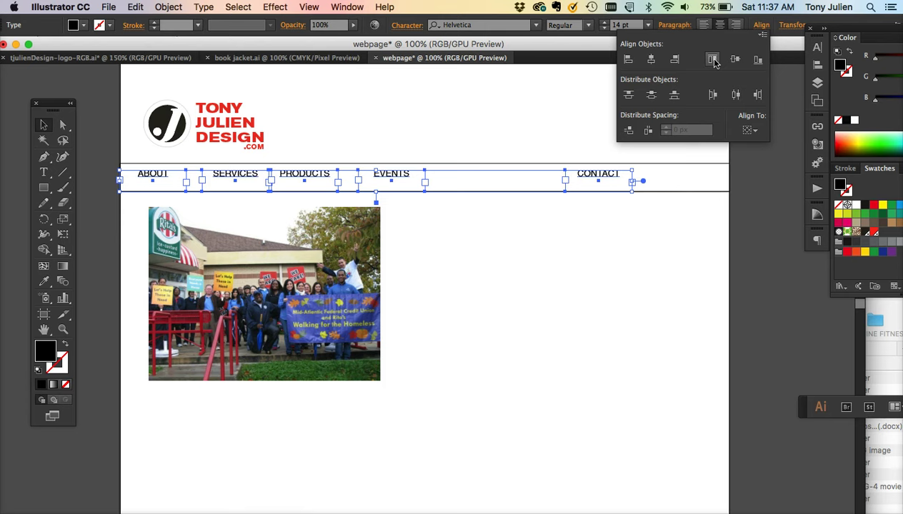
# - Distribute the five navigation labels evenly by their horizontal centers and deselect them
pyautogui.click(737, 94)
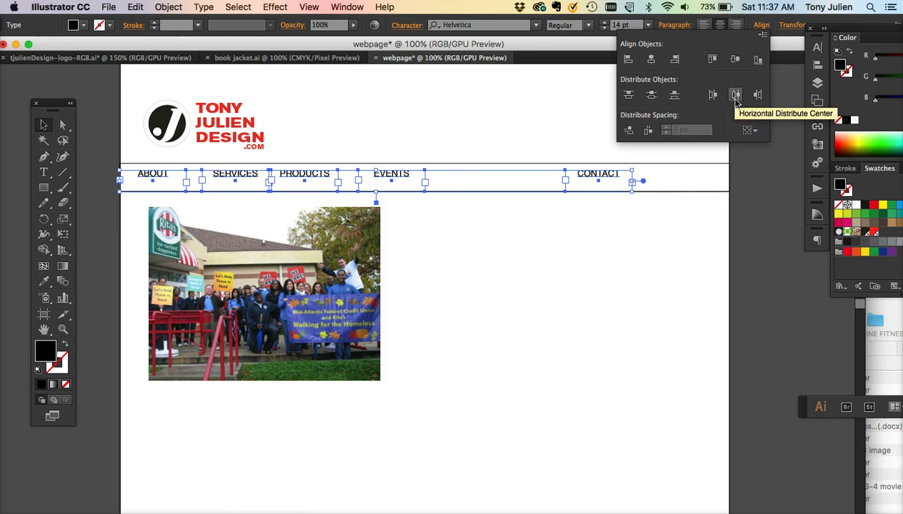
pyautogui.click(737, 95)
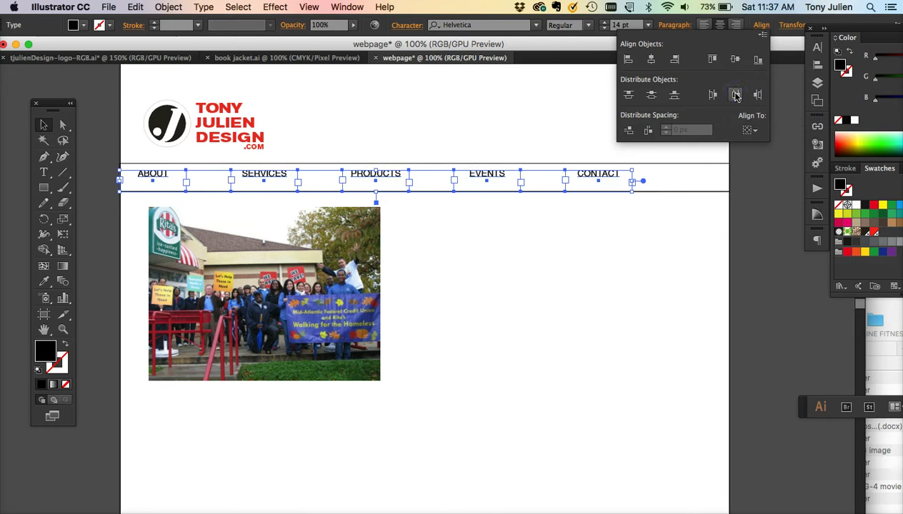
pyautogui.click(661, 184)
pyautogui.click(615, 220)
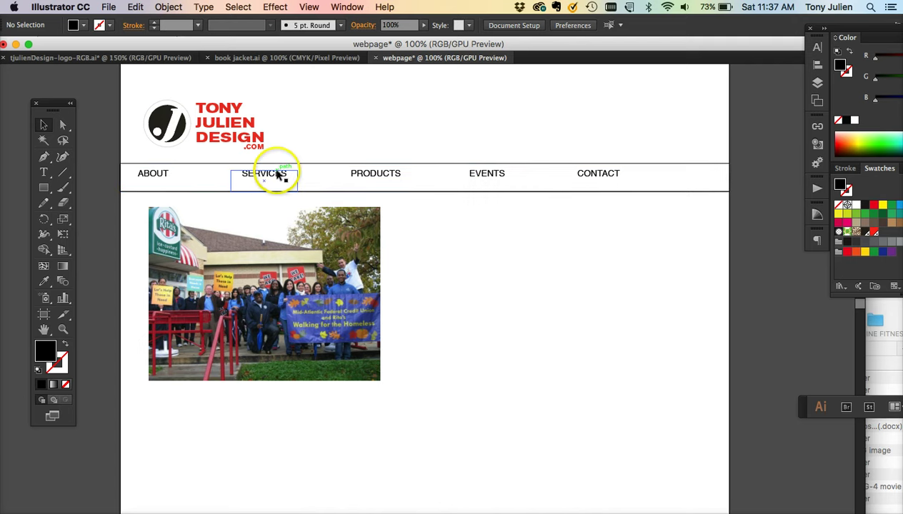
# - Move SERVICES, PRODUCTS, EVENTS and CONTACT left along the navigation bar, closer to ABOUT
pyautogui.moveTo(265, 174); pyautogui.dragTo(224, 173)
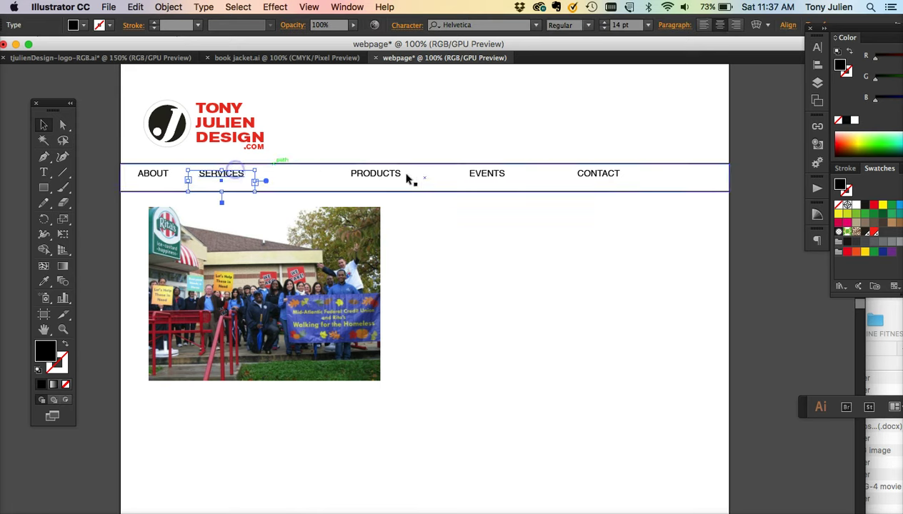
pyautogui.moveTo(580, 180); pyautogui.dragTo(318, 178)
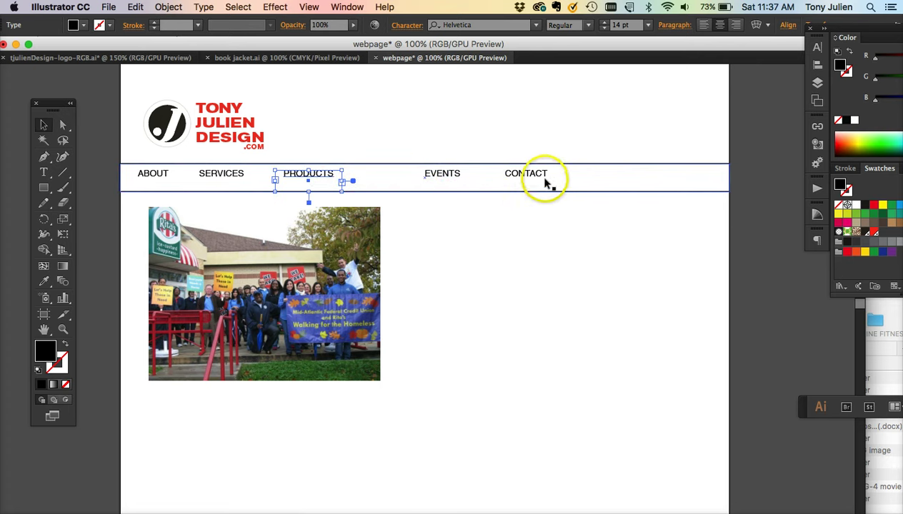
pyautogui.moveTo(530, 175); pyautogui.dragTo(395, 176)
# - Select all five navigation labels and shift them together to the right, toward the middle of the page
pyautogui.keyDown('shift'); pyautogui.click(439, 174); pyautogui.keyUp('shift')
pyautogui.keyDown('shift'); pyautogui.click(317, 177); pyautogui.keyUp('shift')
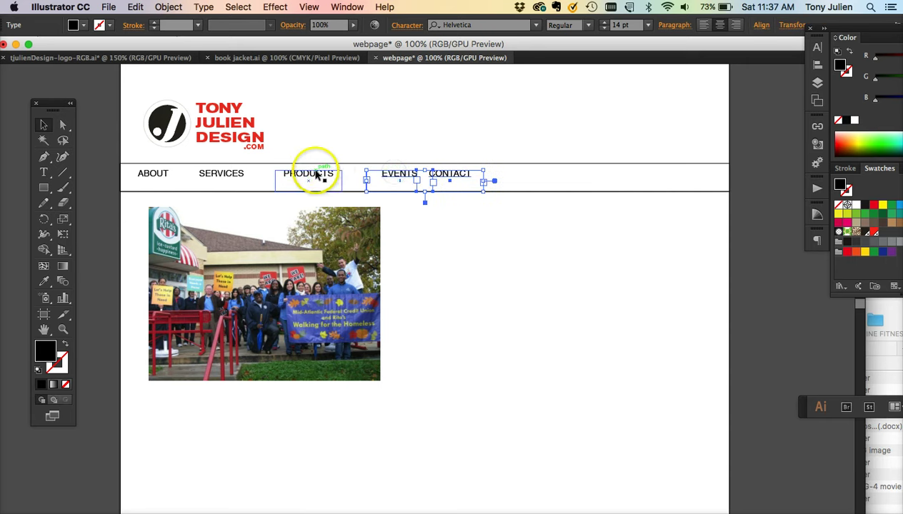
pyautogui.keyDown('shift'); pyautogui.click(234, 177); pyautogui.keyUp('shift')
pyautogui.keyDown('shift'); pyautogui.click(161, 176); pyautogui.keyUp('shift')
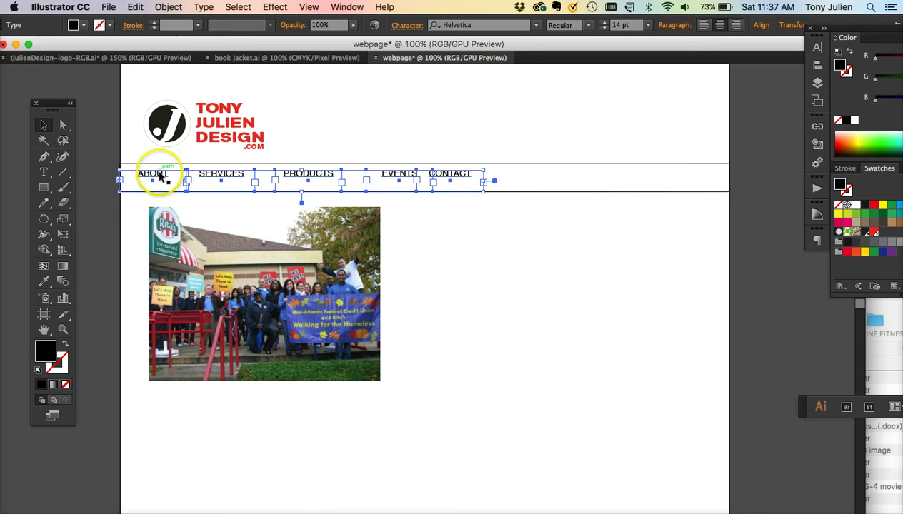
pyautogui.moveTo(162, 177); pyautogui.dragTo(216, 175)
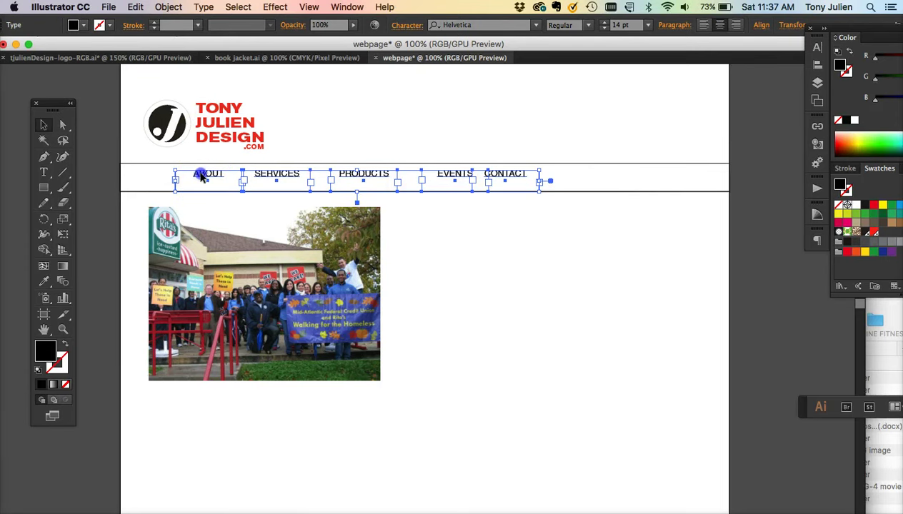
pyautogui.moveTo(203, 178); pyautogui.dragTo(205, 177)
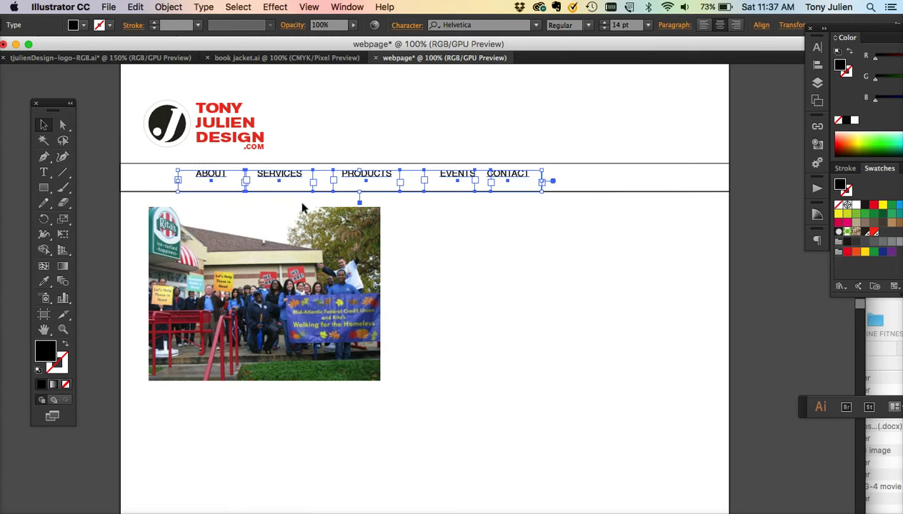
# - Nudge the five selected labels down to sit nearer the vertical middle of the navigation bar
pyautogui.press('Down')
pyautogui.press('Down')
pyautogui.press('Down')
pyautogui.press('Down')
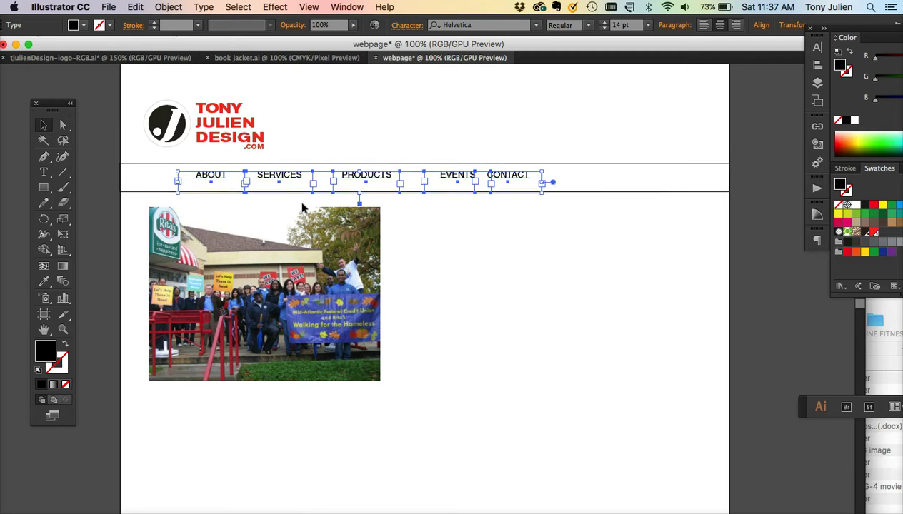
# - Redistribute the shifted navigation labels by horizontal center between ABOUT and CONTACT, leaving nothing selected
pyautogui.click(762, 27)
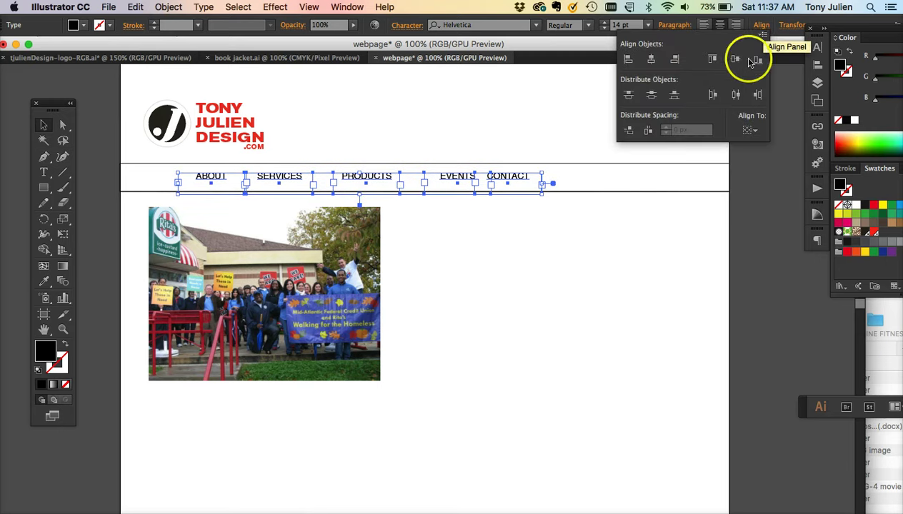
pyautogui.click(736, 95)
pyautogui.click(518, 236)
pyautogui.click(504, 241)
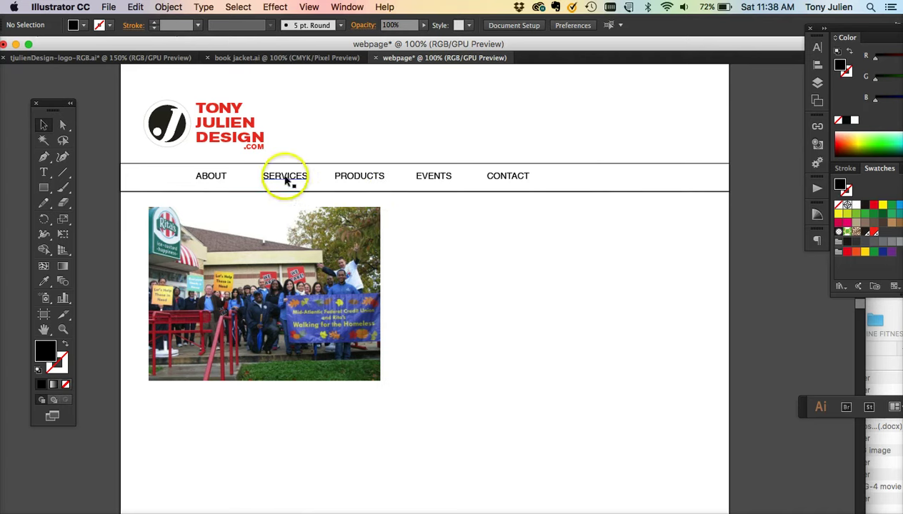
# - Select SERVICES, PRODUCTS, EVENTS and CONTACT and move them together left, closer to ABOUT
pyautogui.click(287, 179)
pyautogui.keyDown('shift'); pyautogui.click(358, 179); pyautogui.keyUp('shift')
pyautogui.keyDown('shift'); pyautogui.click(427, 178); pyautogui.keyUp('shift')
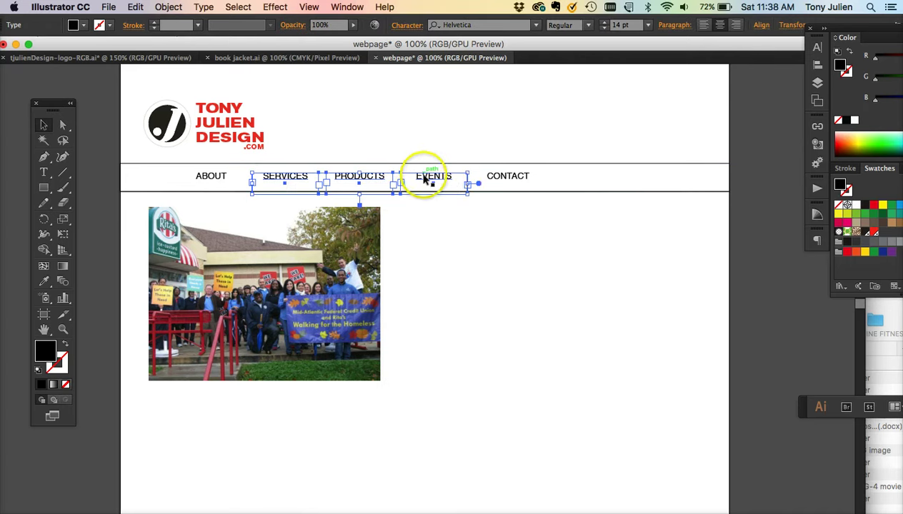
pyautogui.keyDown('shift'); pyautogui.click(489, 179); pyautogui.keyUp('shift')
pyautogui.moveTo(490, 179); pyautogui.dragTo(467, 179)
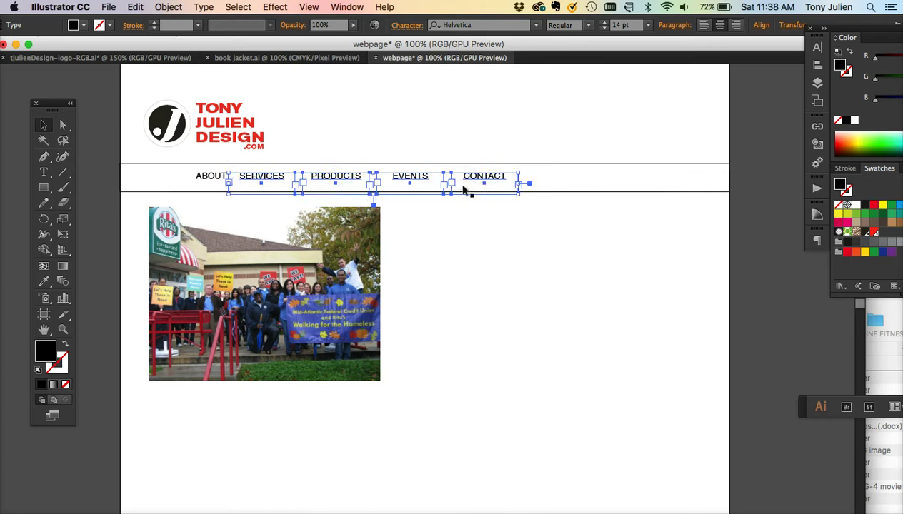
# - Add ABOUT to the selected labels, distribute all five evenly by horizontal center and clear the selection
pyautogui.keyDown('shift'); pyautogui.click(211, 180); pyautogui.keyUp('shift')
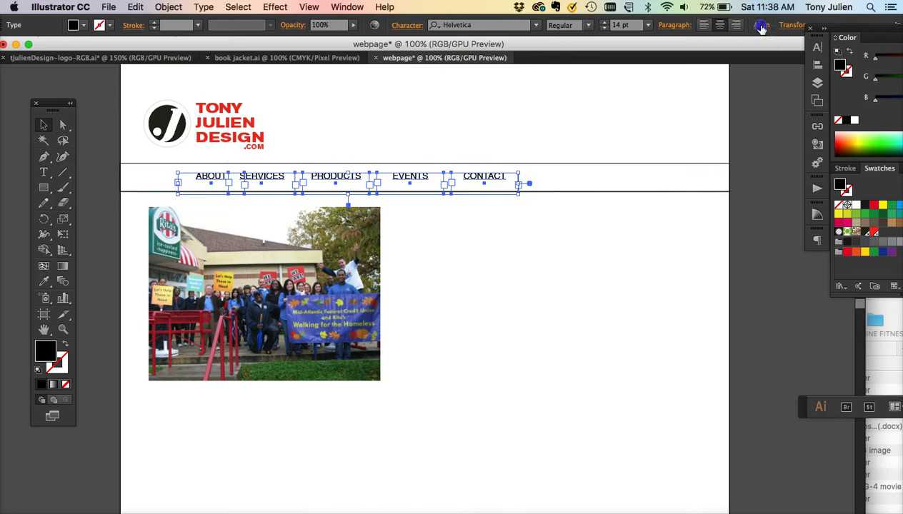
pyautogui.click(761, 27)
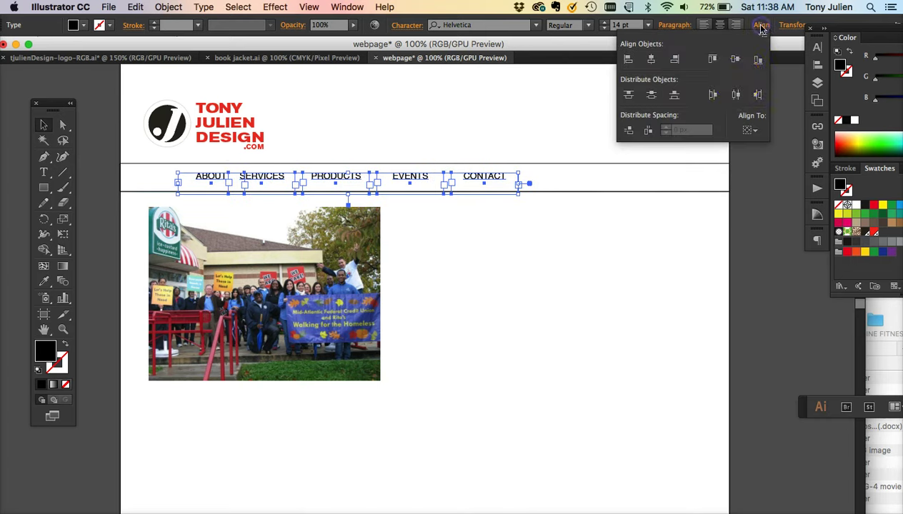
pyautogui.click(735, 95)
pyautogui.click(541, 239)
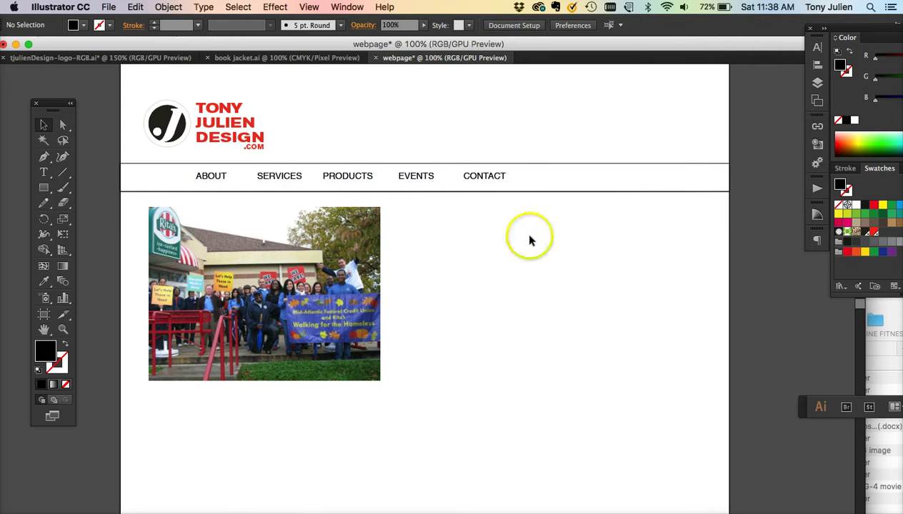
# - Move the photo right and slightly down so its left edge lines up with the ABOUT label
pyautogui.moveTo(186, 227); pyautogui.dragTo(230, 237)
pyautogui.click(216, 183)
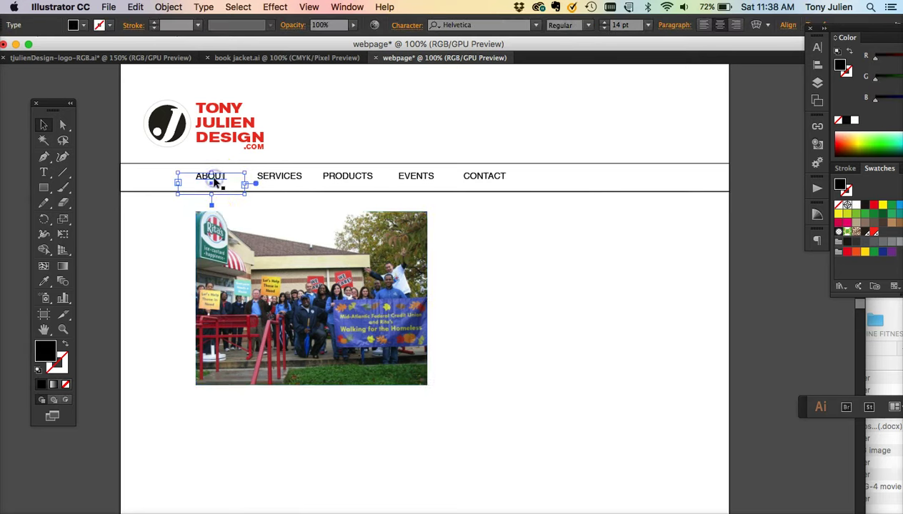
pyautogui.click(213, 217)
# - Select the red logo text together with the photo, align their left edges and clear the selection
pyautogui.click(209, 145)
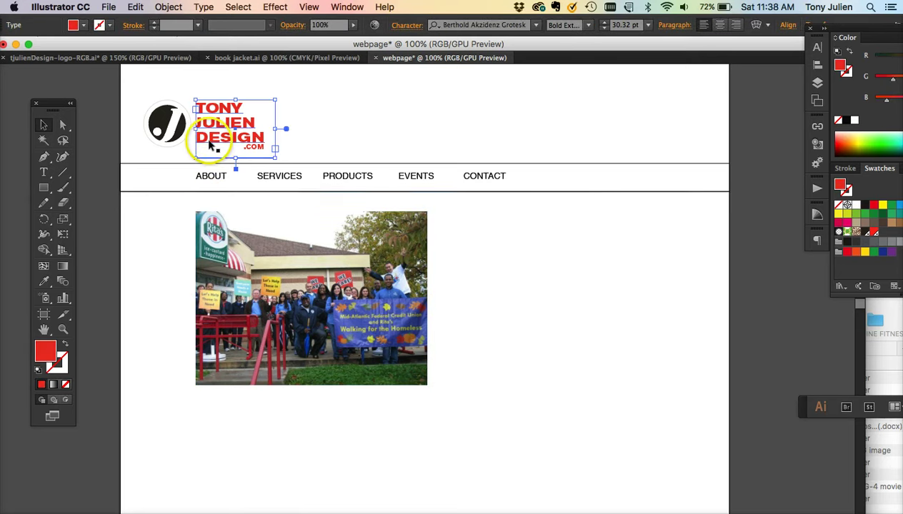
pyautogui.keyDown('shift'); pyautogui.click(206, 226); pyautogui.keyUp('shift')
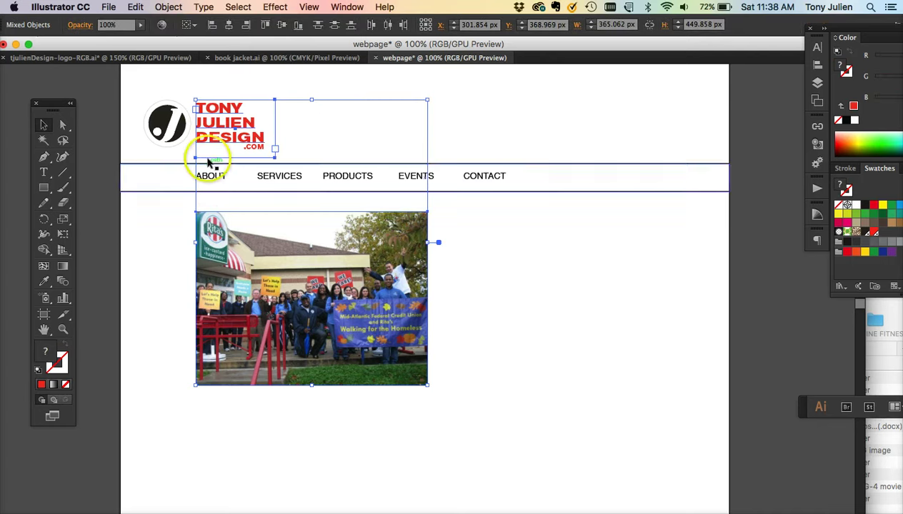
pyautogui.click(212, 26)
pyautogui.click(194, 26)
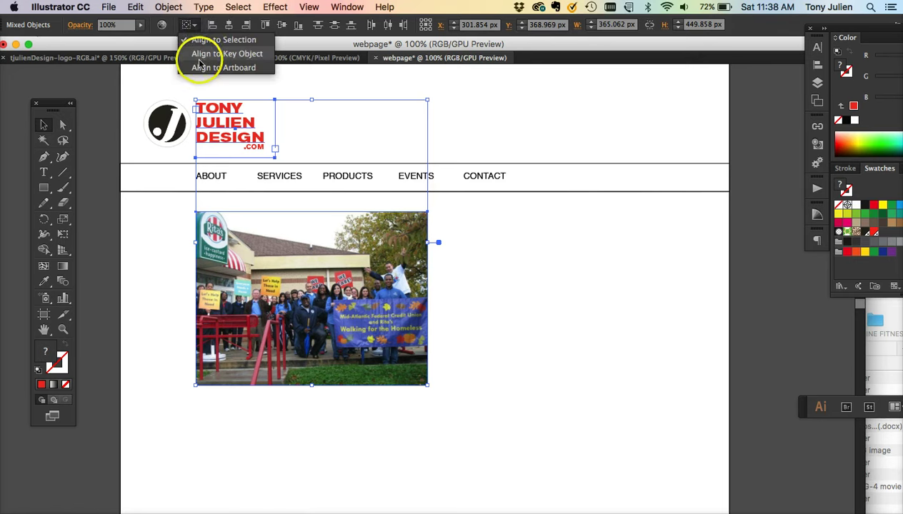
pyautogui.click(164, 114)
pyautogui.click(141, 91)
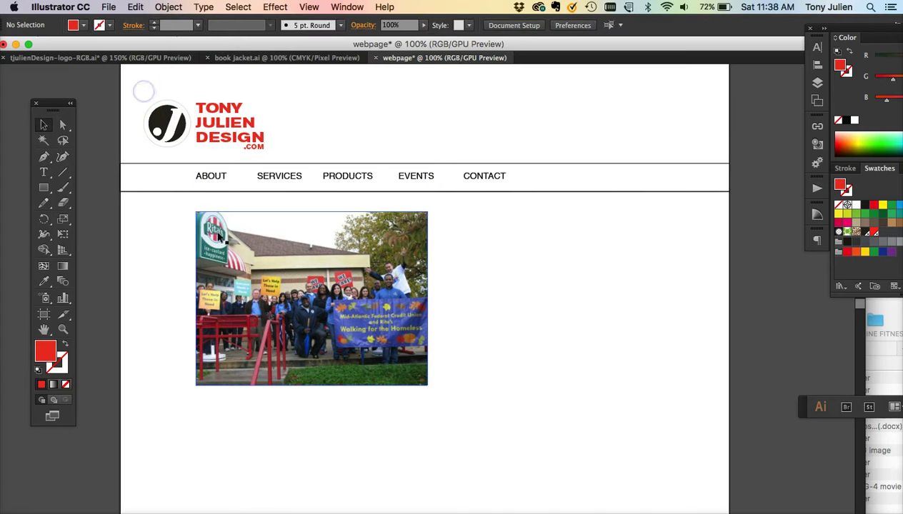
# - Lower the photo slightly to leave more space beneath the navigation bar
pyautogui.moveTo(220, 262); pyautogui.dragTo(221, 265)
pyautogui.scroll(3, 221, 265)
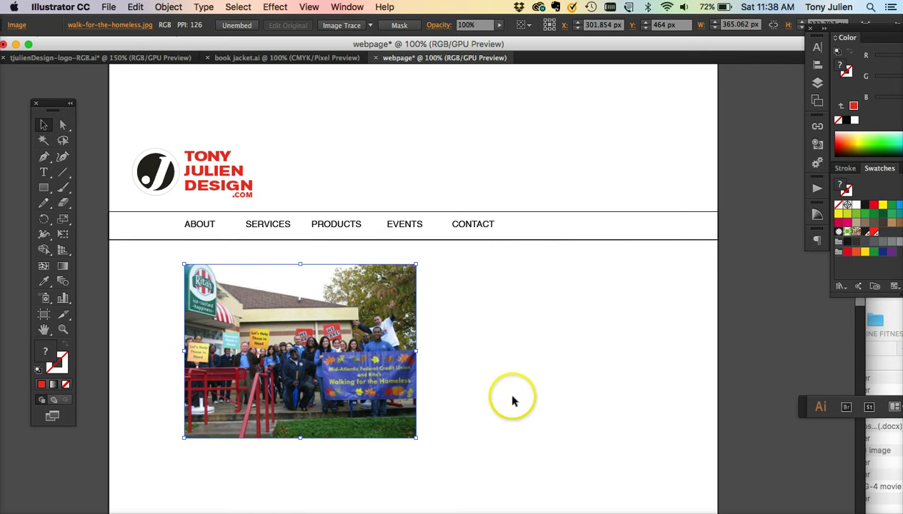
pyautogui.scroll(-5, 468, 325)
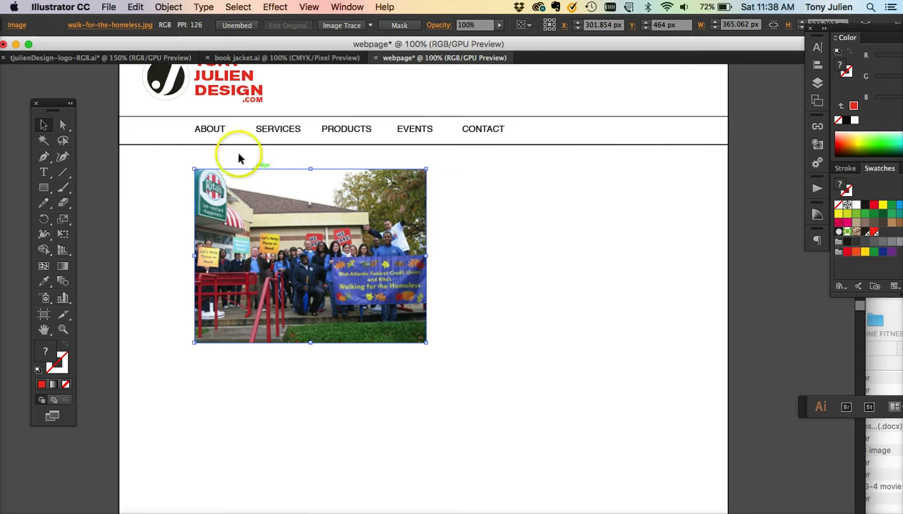
# - Duplicate the ABOUT label and place the copy beneath the photo, flush with its left edge
pyautogui.click(212, 133)
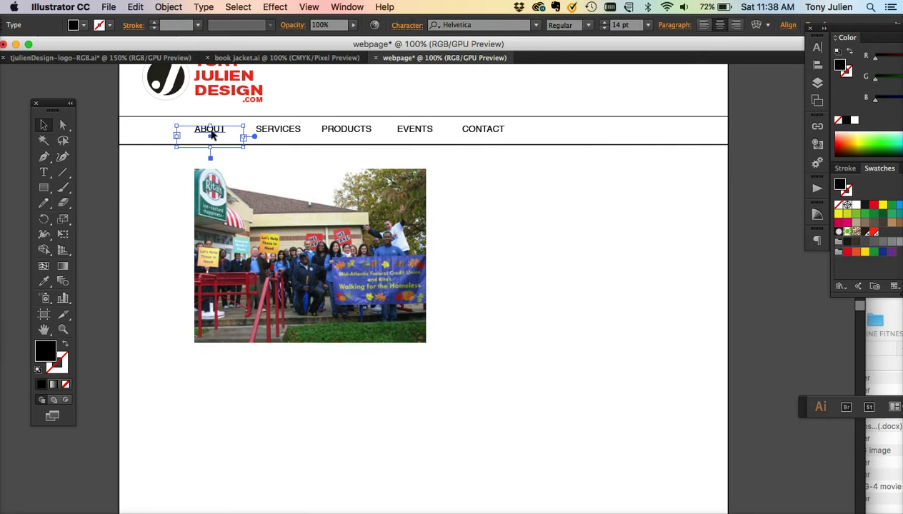
pyautogui.hotkey('ctrl', 'v')
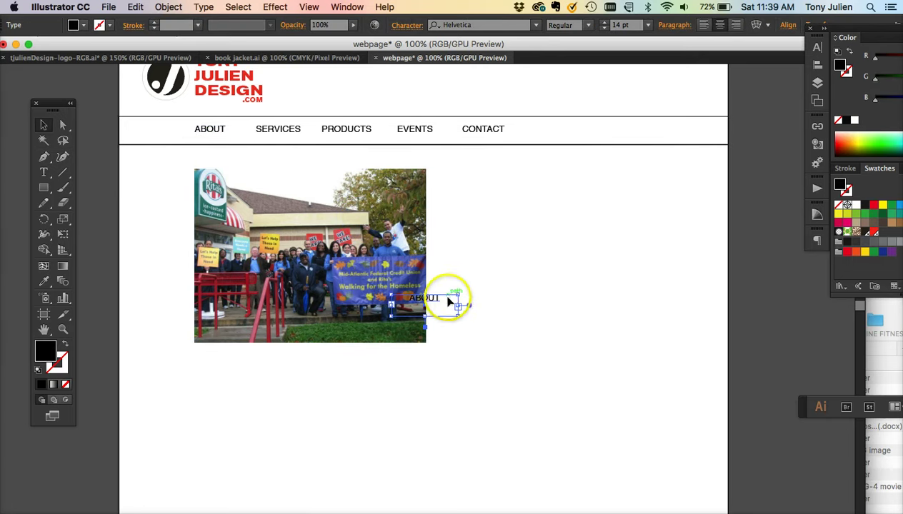
pyautogui.moveTo(437, 300); pyautogui.dragTo(242, 367)
# - Replace the text of the copied label below the photo with "Welcome to our"
pyautogui.doubleClick(231, 366)
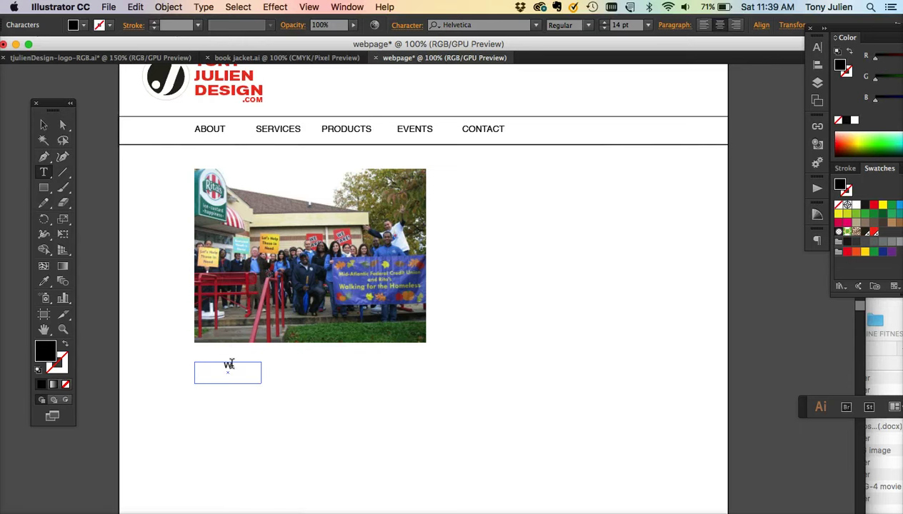
pyautogui.write('ome')
pyautogui.doubleClick(232, 364)
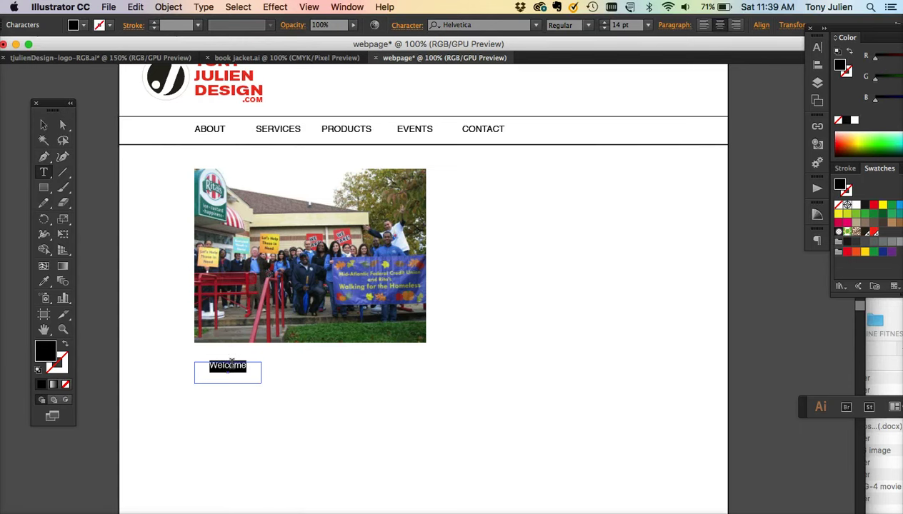
pyautogui.press('Right')
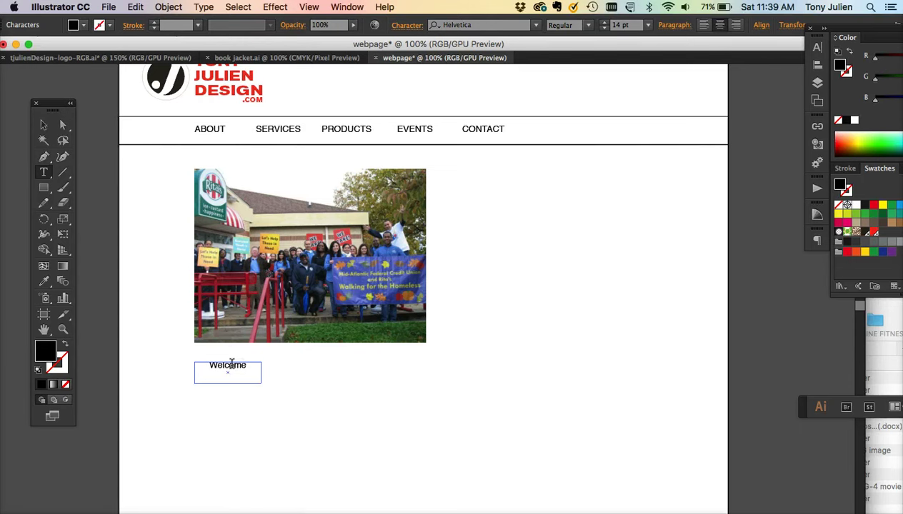
pyautogui.write('to Our')
pyautogui.press('BackSpace')
pyautogui.press('BackSpace')
pyautogui.press('BackSpace')
pyautogui.write('our')
# - Enlarge the heading's text frame to the photo's width and continue its text with "Annual"
pyautogui.click(43, 124)
pyautogui.moveTo(266, 379); pyautogui.dragTo(427, 403)
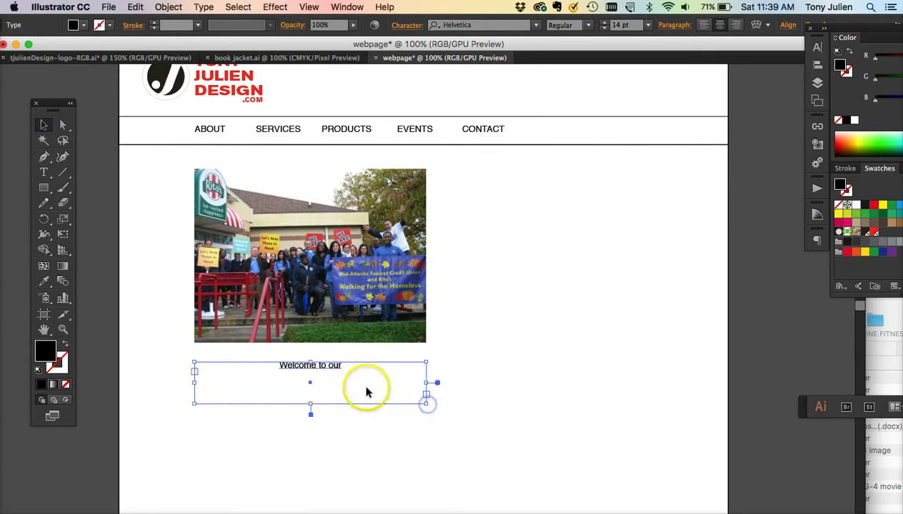
pyautogui.doubleClick(342, 365)
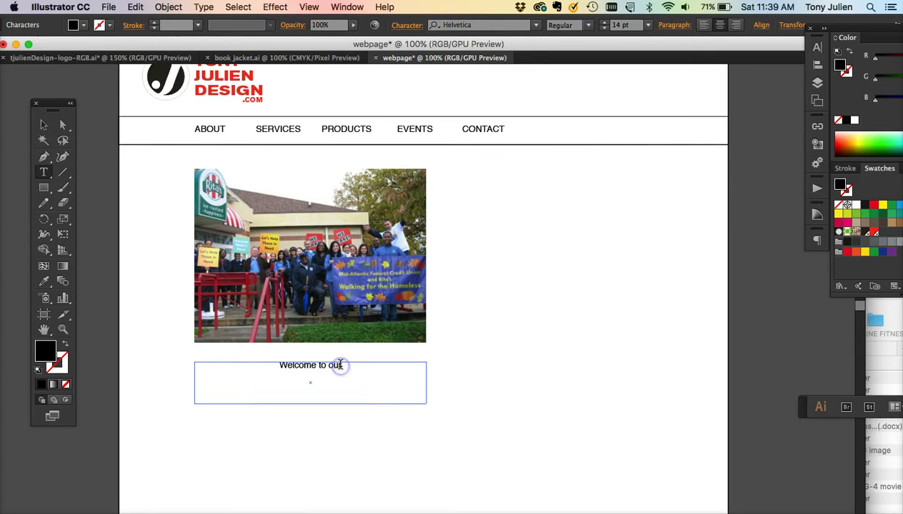
pyautogui.write('Annual')
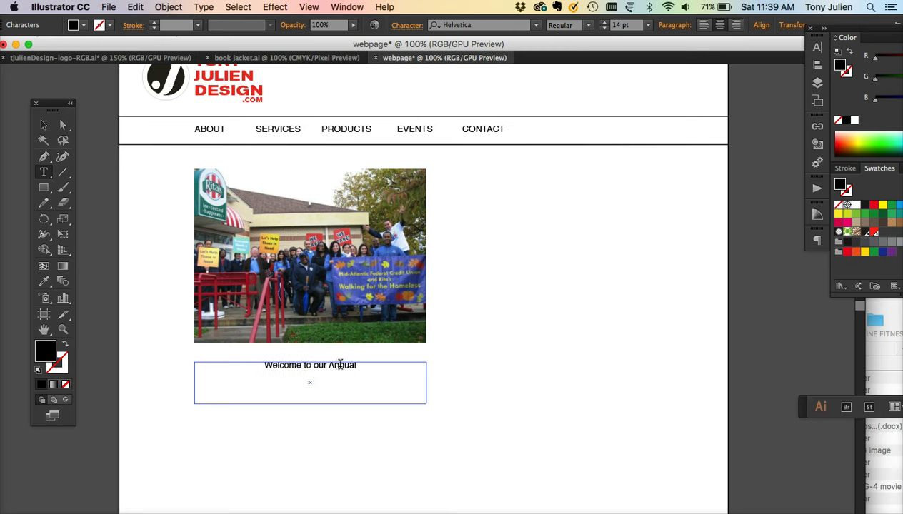
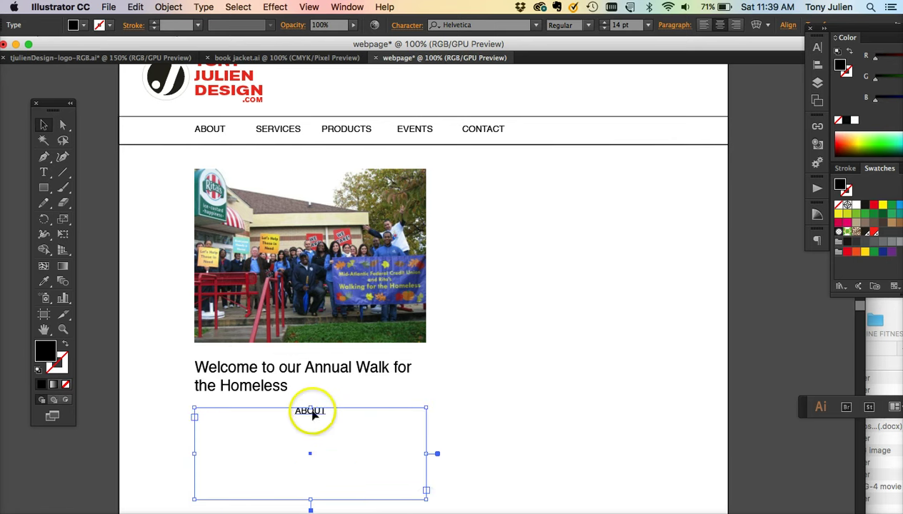
# - Left-align the lower ABOUT text and replace it with "So here I will add some text about the event, and why people should attend."
pyautogui.doubleClick(310, 411)
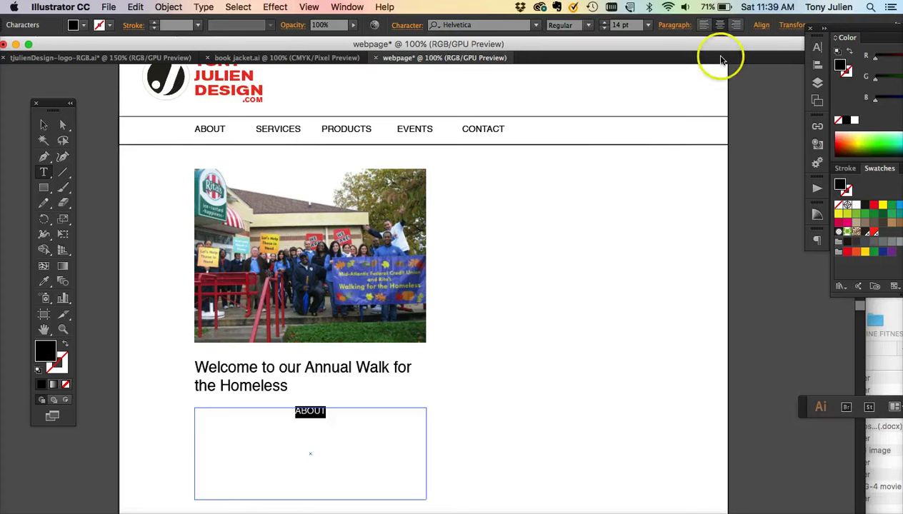
pyautogui.click(704, 26)
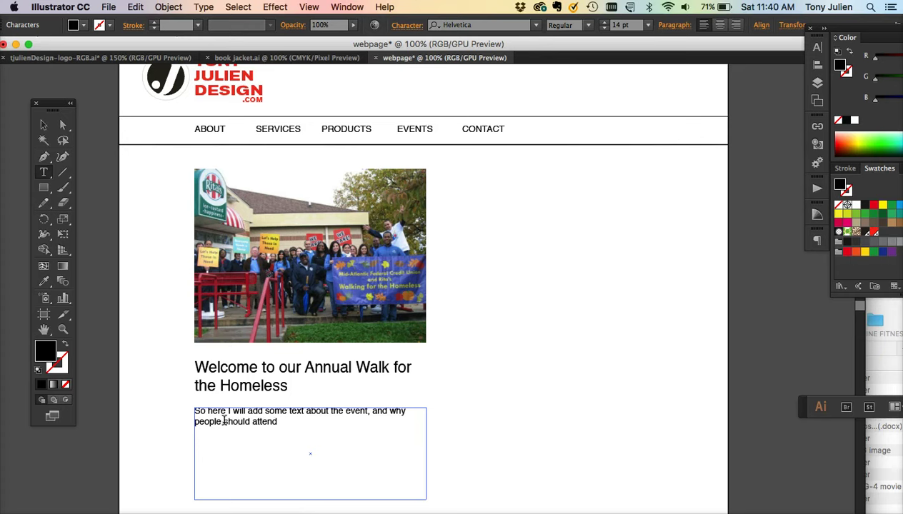
pyautogui.click(230, 412)
pyautogui.press('BackSpace')
pyautogui.write('I')
pyautogui.click(45, 125)
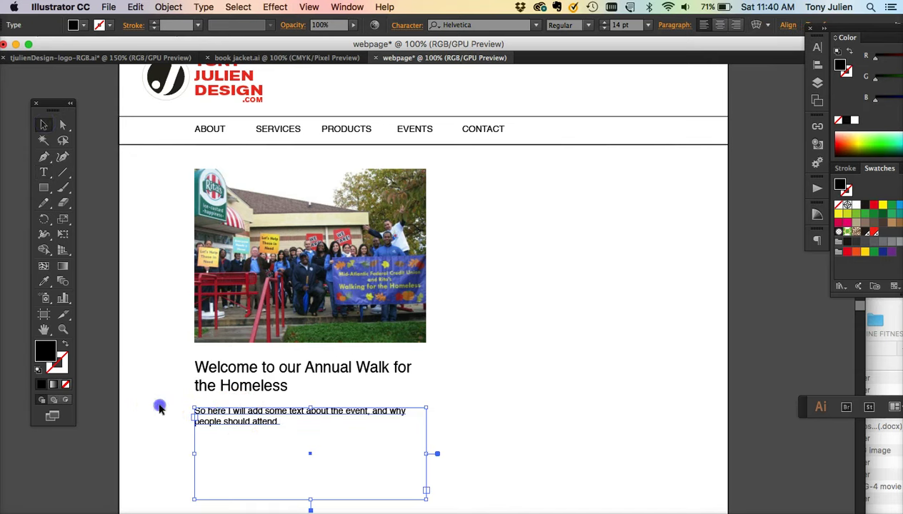
pyautogui.click(159, 405)
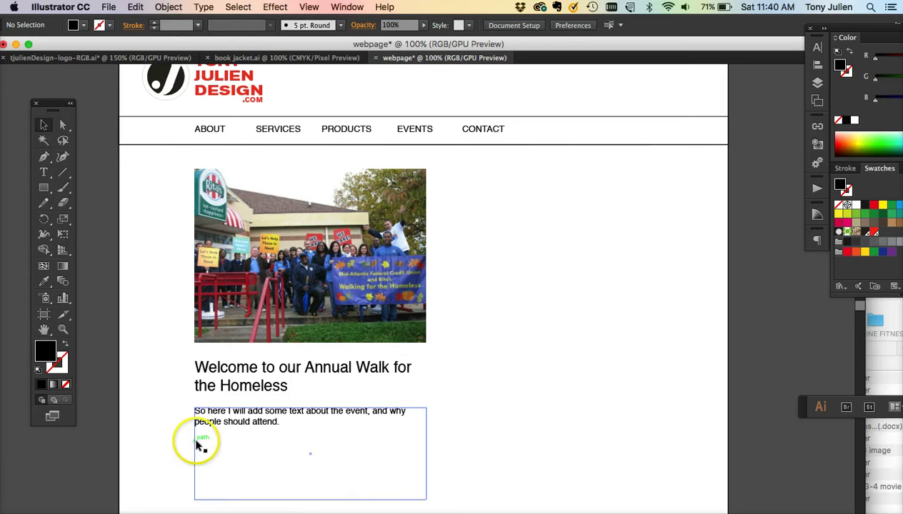
# - Repeat the body sentence twice more in the paragraph, end it with "Hope to see you there." and deselect the text
pyautogui.click(272, 423)
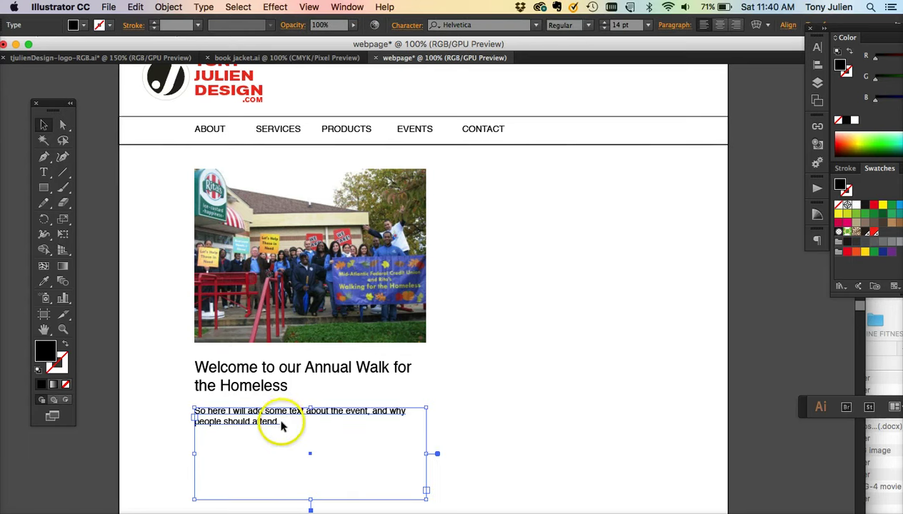
pyautogui.doubleClick(270, 414)
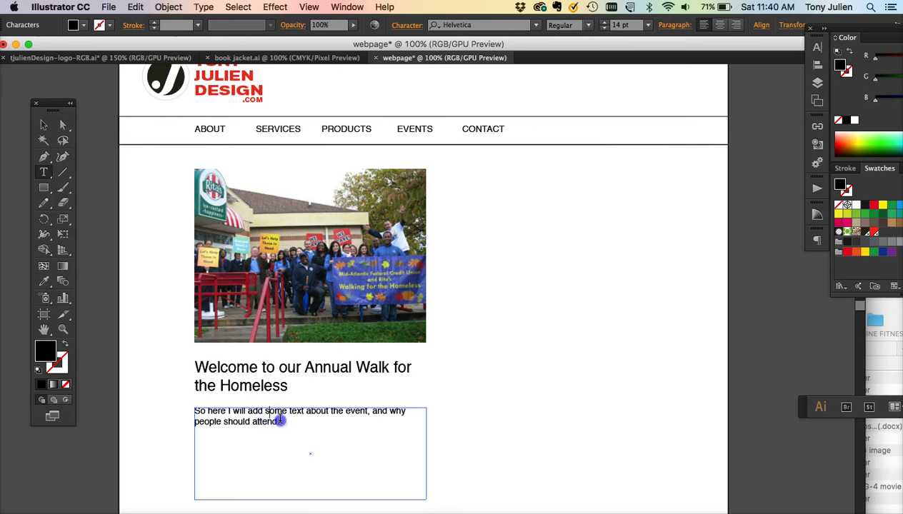
pyautogui.moveTo(280, 421); pyautogui.dragTo(165, 402)
pyautogui.press('super+c')
pyautogui.click(289, 425)
pyautogui.press('super+v')
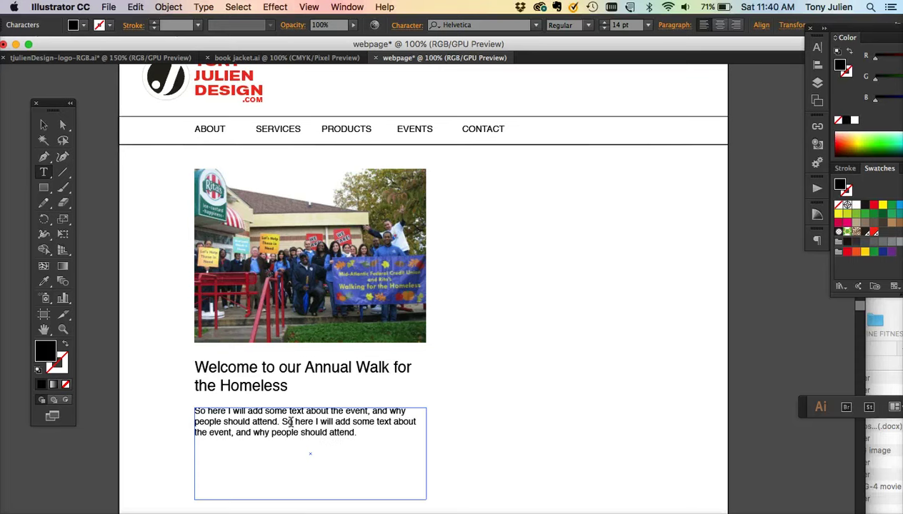
pyautogui.press('super+v')
pyautogui.click(263, 451)
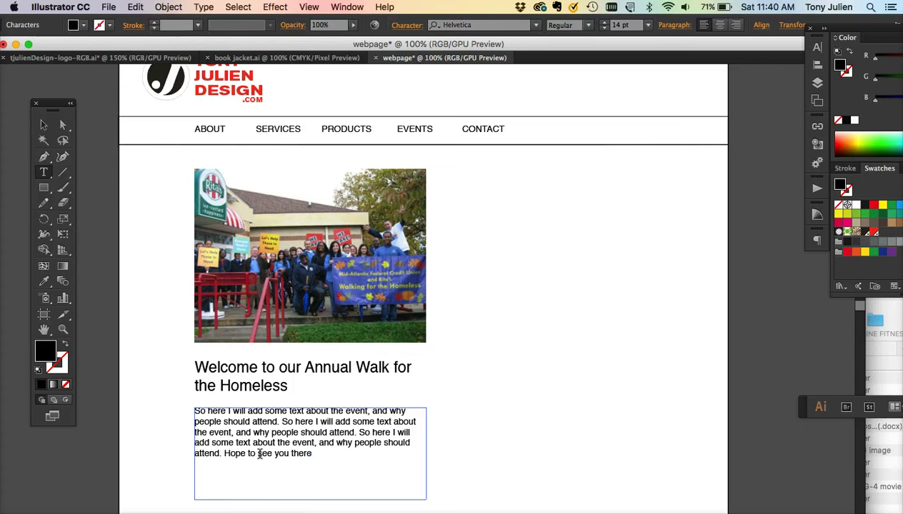
pyautogui.click(43, 124)
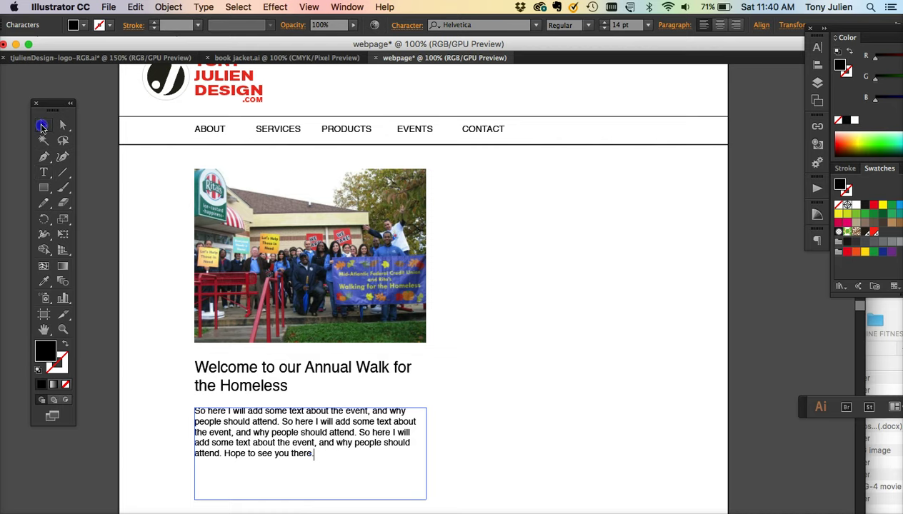
pyautogui.click(135, 212)
# - Select all the text of the heading "Welcome to our Annual Walk for the Homeless"
pyautogui.scroll(3, 135, 213)
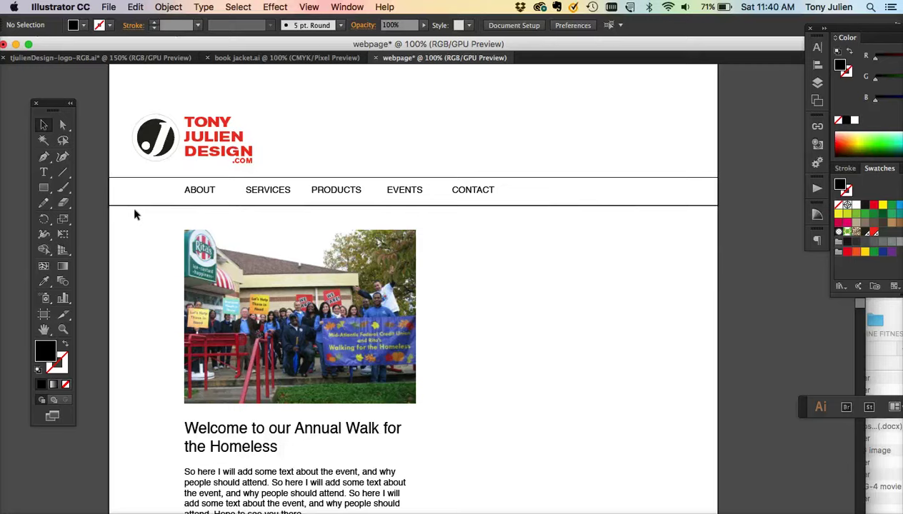
pyautogui.scroll(-2, 135, 212)
pyautogui.press('t')
pyautogui.click(264, 415)
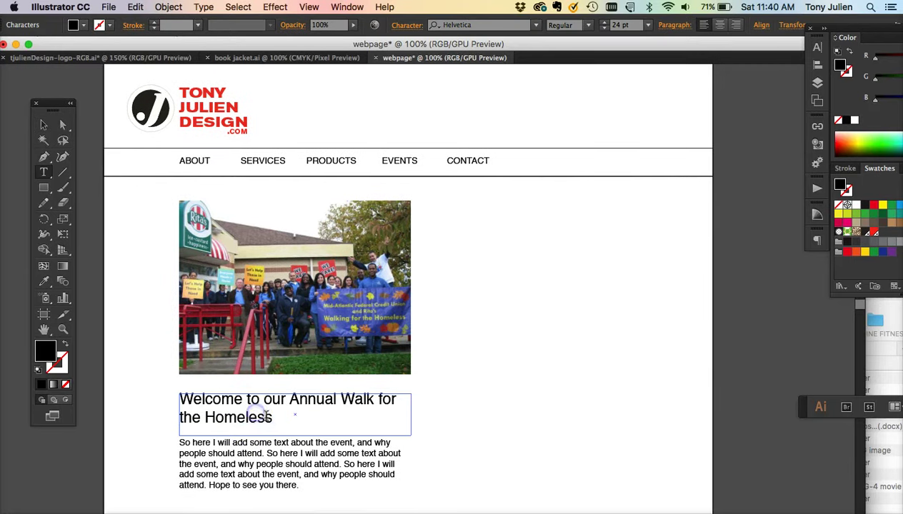
pyautogui.moveTo(272, 418); pyautogui.dragTo(171, 401)
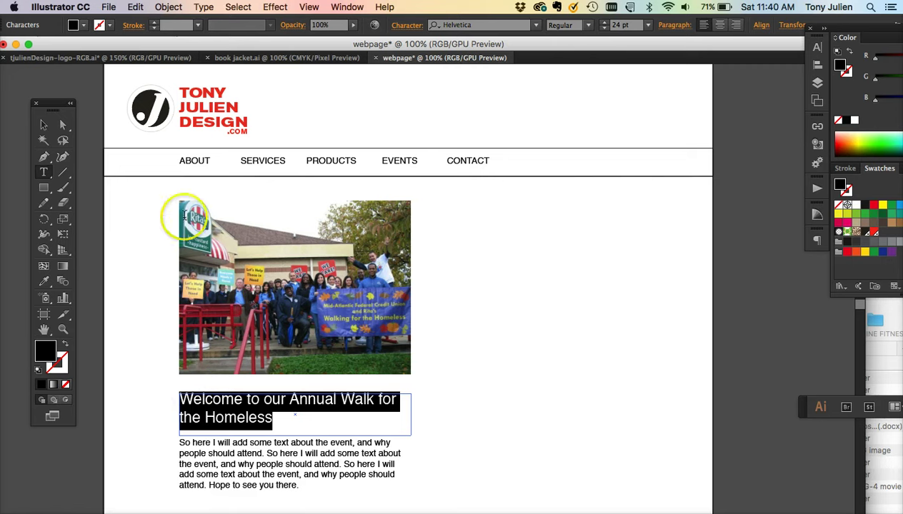
# - Try to apply the logo text's red styling to the selected heading with the Eyedropper, and undo it
pyautogui.click(44, 282)
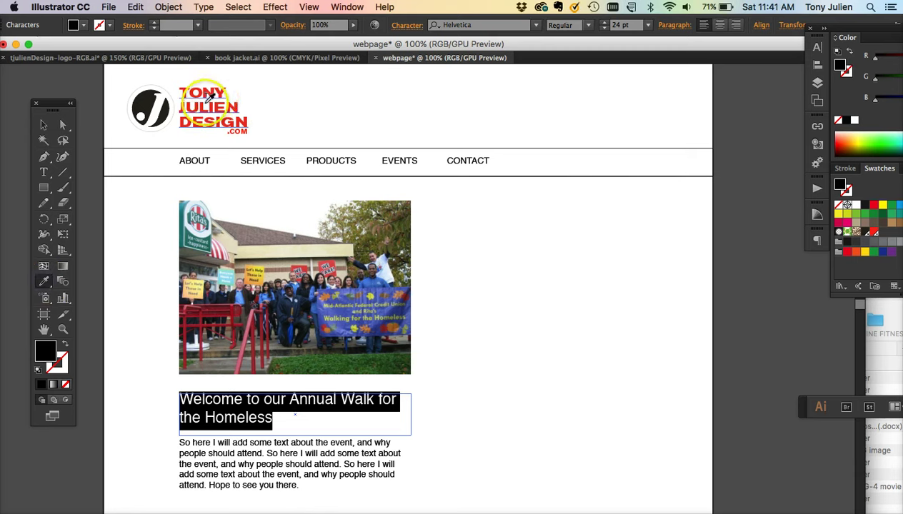
pyautogui.click(236, 115)
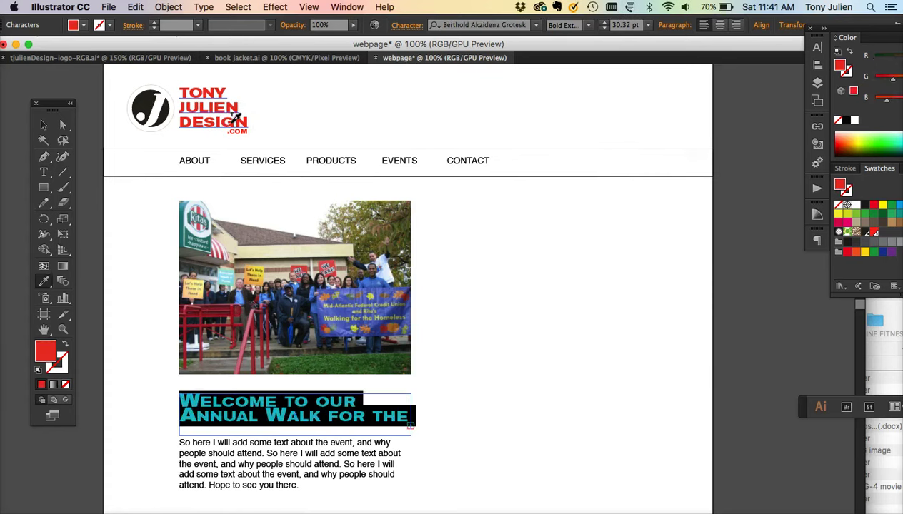
pyautogui.press('super+z')
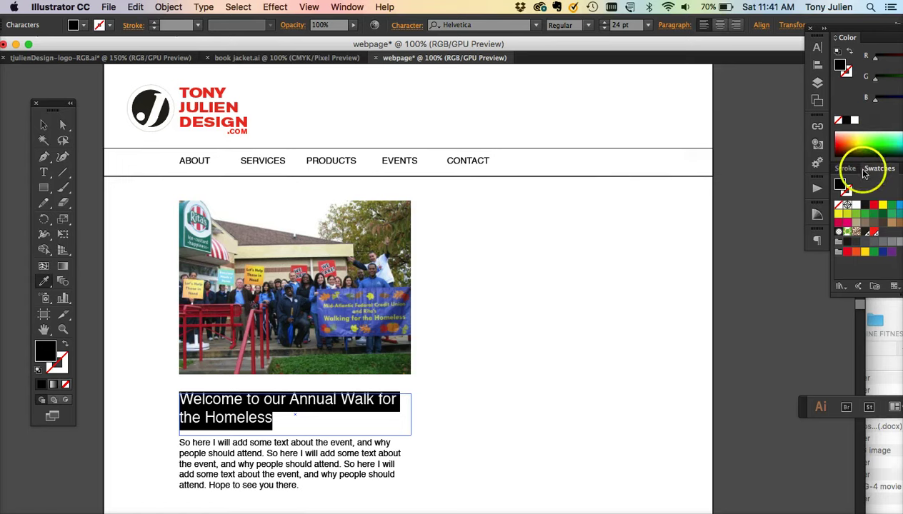
# - Fill the selected heading text with the PANTONE Bright Red C swatch, using a floating Swatches panel
pyautogui.moveTo(880, 168)
pyautogui.mouseDown()
pyautogui.moveTo(630, 162)
pyautogui.moveTo(519, 201)
pyautogui.mouseUp()
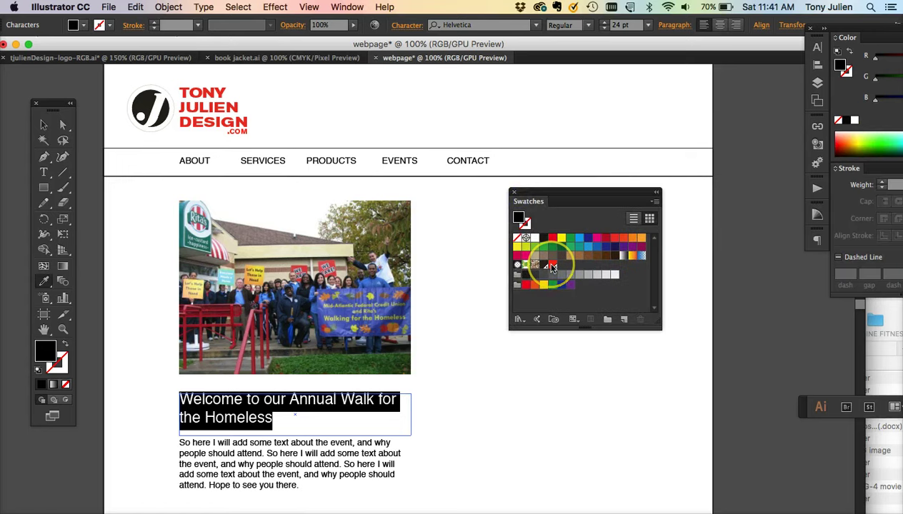
pyautogui.click(552, 266)
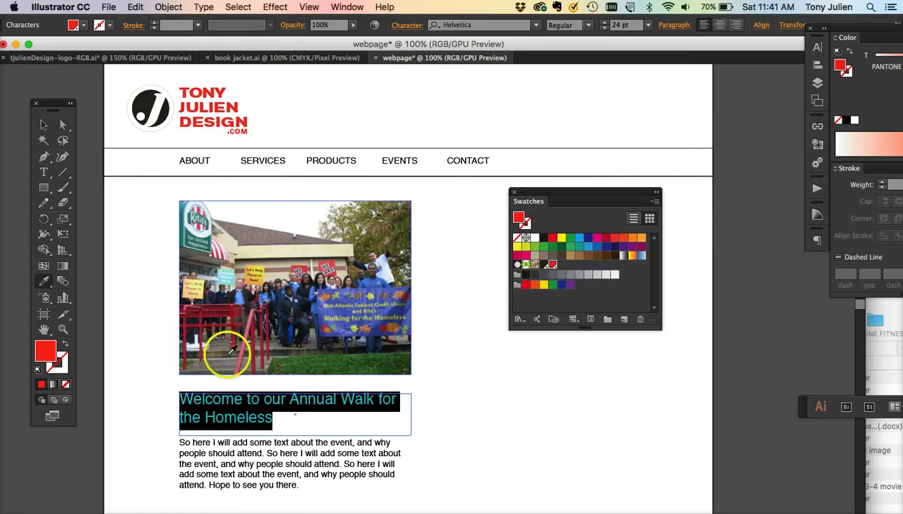
pyautogui.click(43, 125)
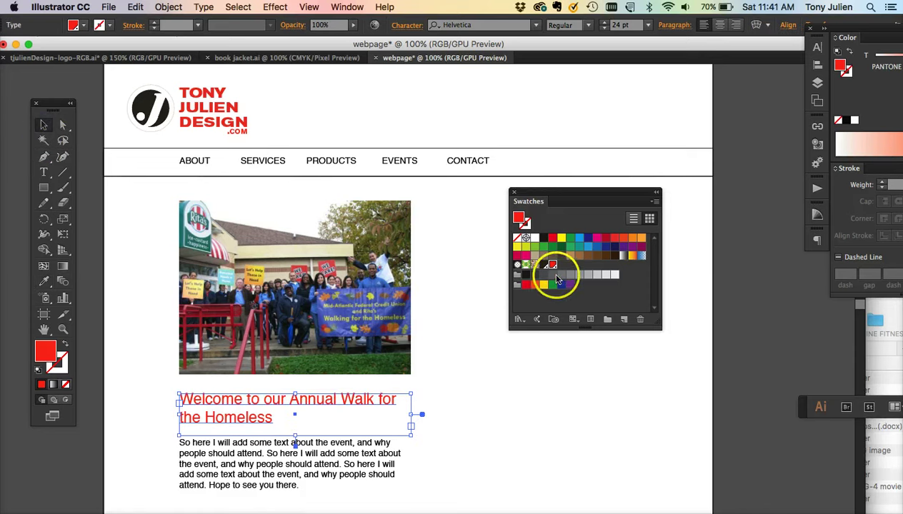
# - Set the PANTONE Bright Red C swatch's color mode to RGB in its swatch options
pyautogui.click(655, 203)
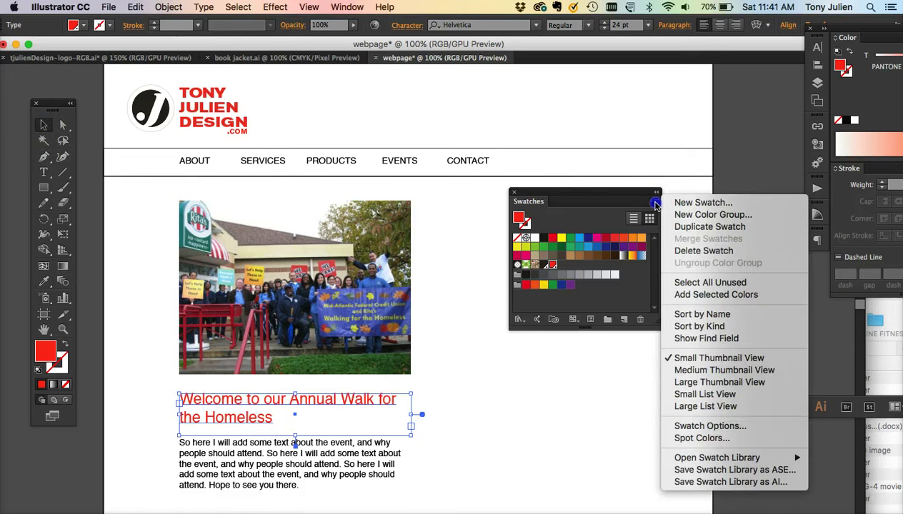
pyautogui.click(563, 261)
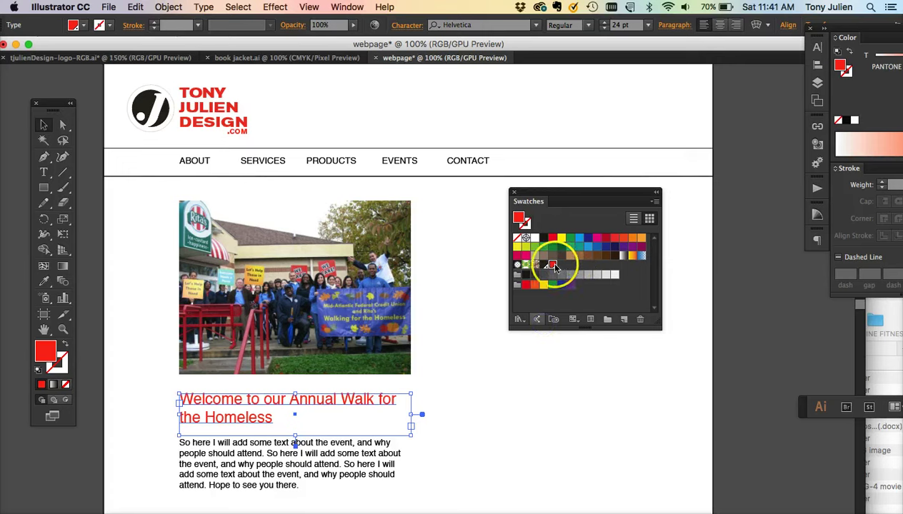
pyautogui.doubleClick(552, 267)
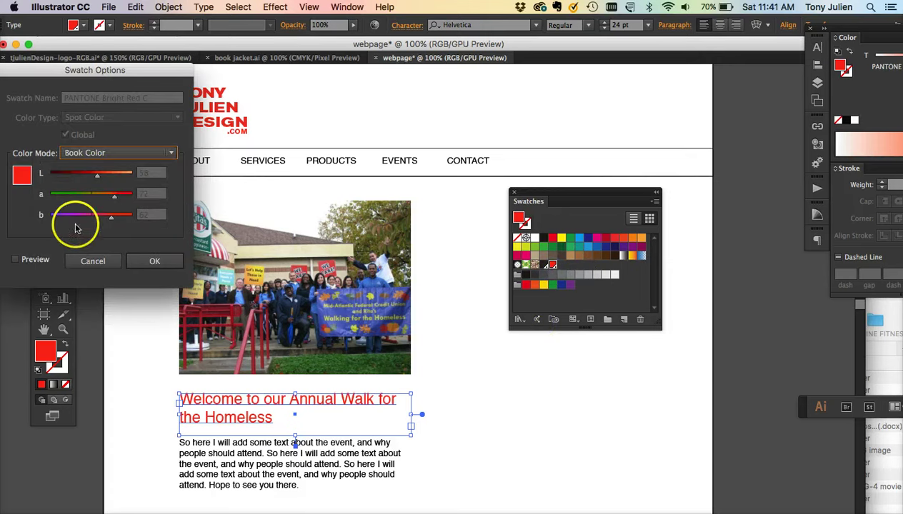
pyautogui.click(120, 155)
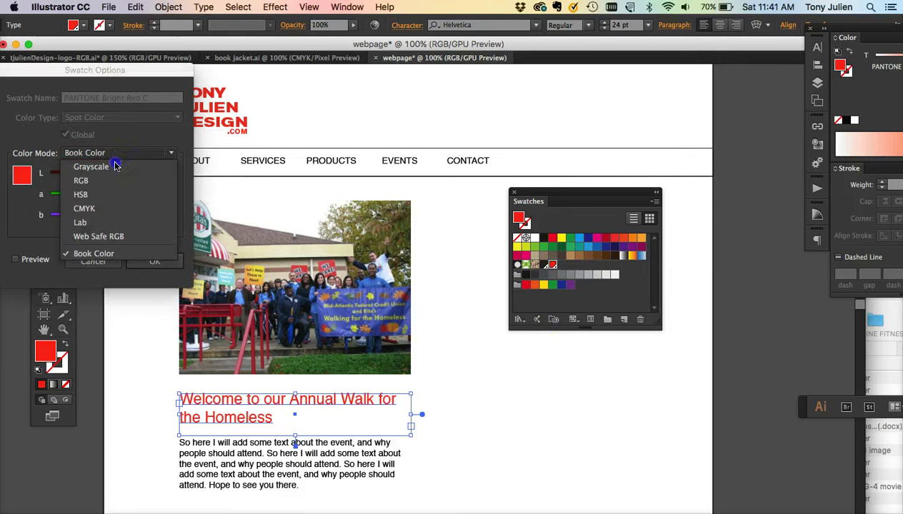
pyautogui.click(98, 182)
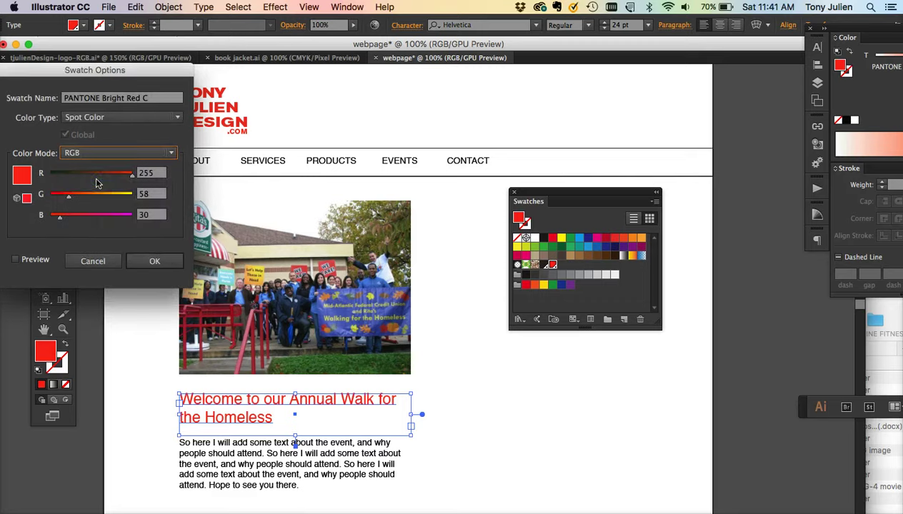
pyautogui.moveTo(79, 71); pyautogui.dragTo(703, 150)
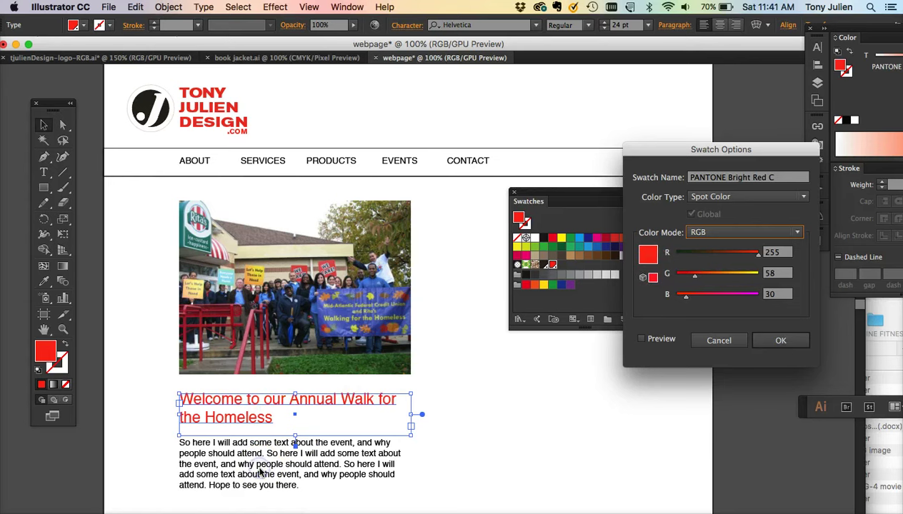
pyautogui.click(780, 340)
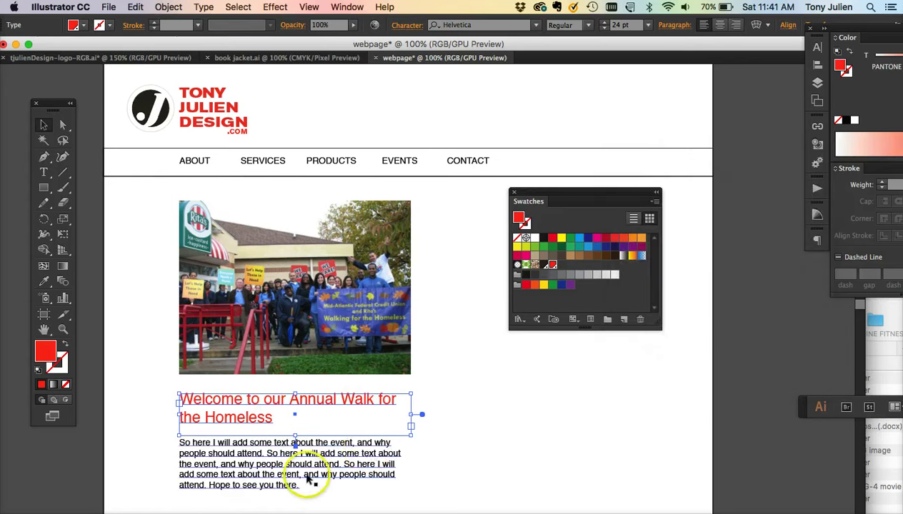
# - Select all the body paragraph's text to check its fill color, and go back to its text frame
pyautogui.doubleClick(311, 483)
pyautogui.tripleClick(293, 471)
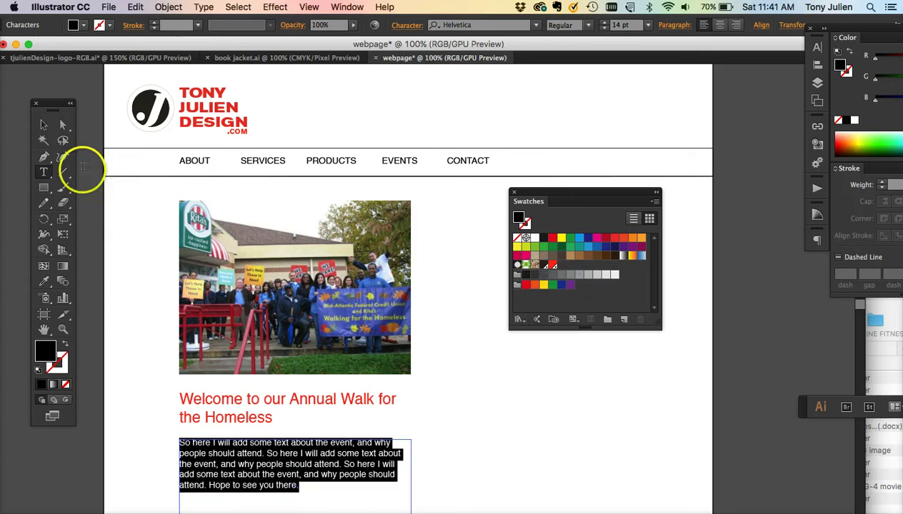
pyautogui.click(43, 124)
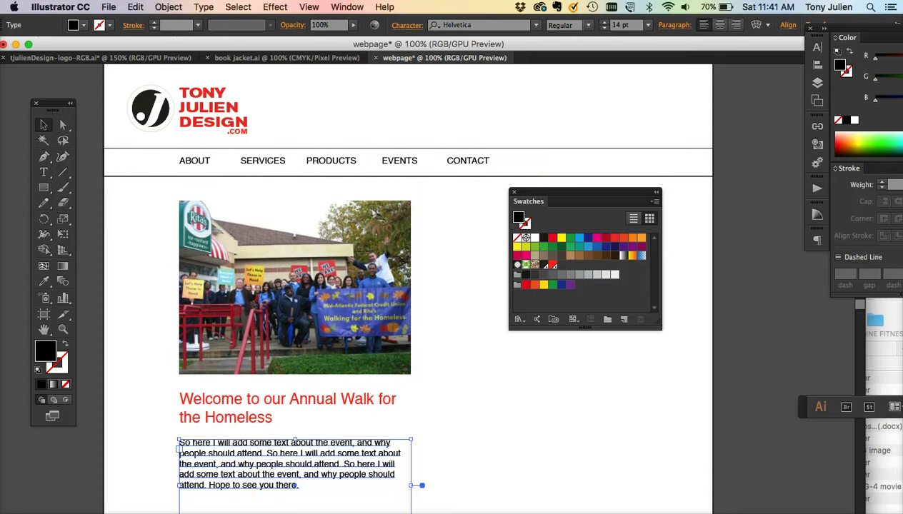
# - Switch to the book jacket document and convert its document color mode to RGB Color
pyautogui.click(278, 58)
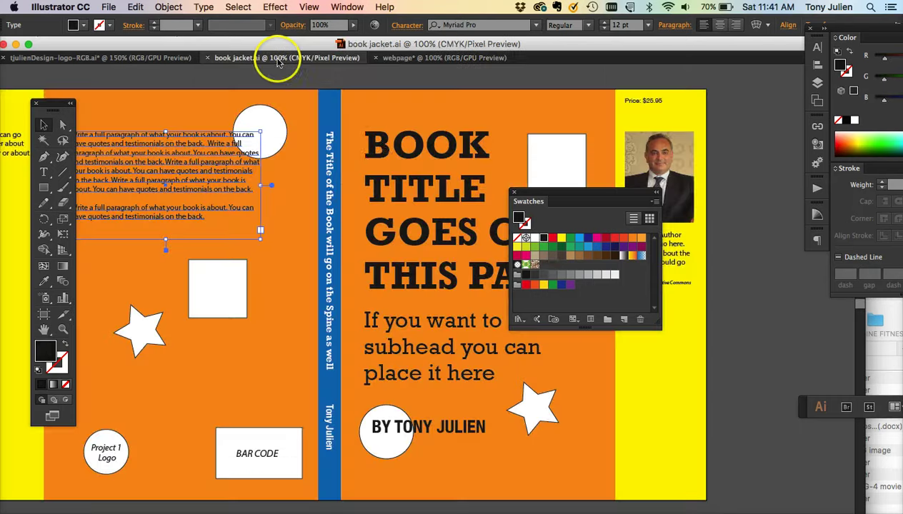
pyautogui.moveTo(576, 193); pyautogui.dragTo(718, 351)
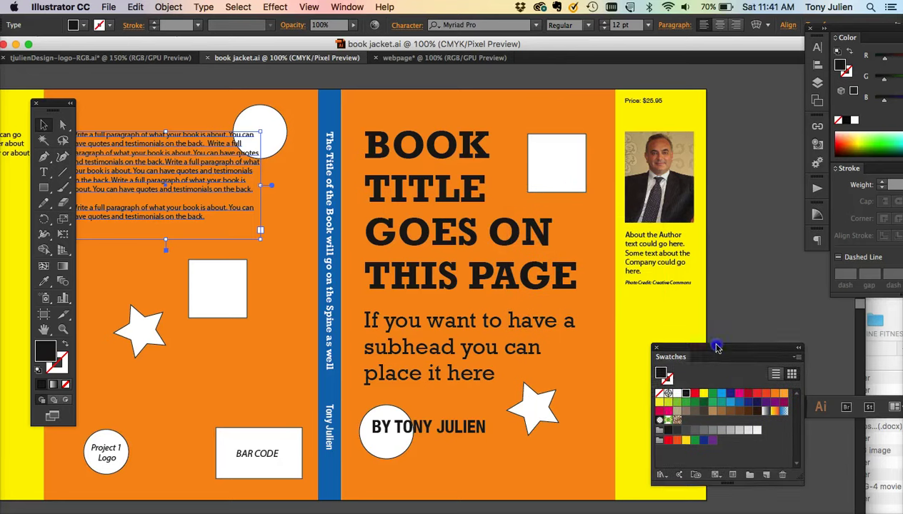
pyautogui.click(522, 109)
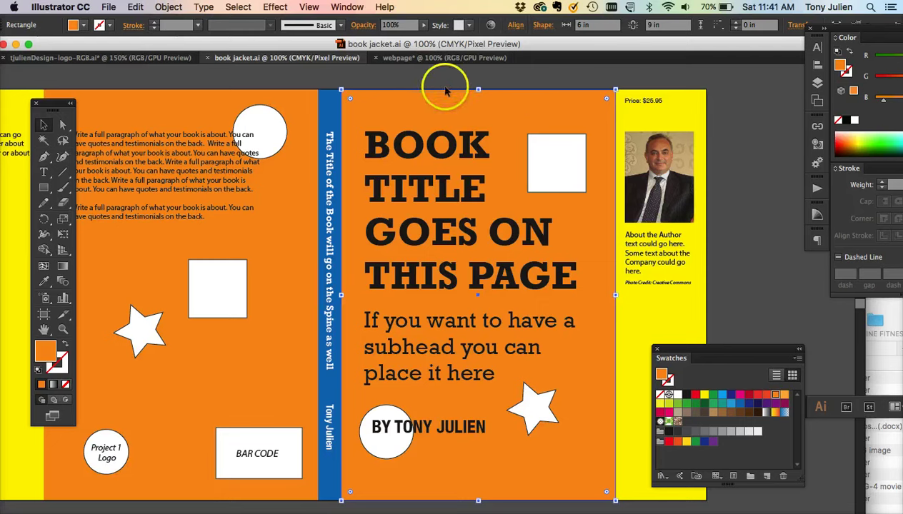
pyautogui.click(109, 8)
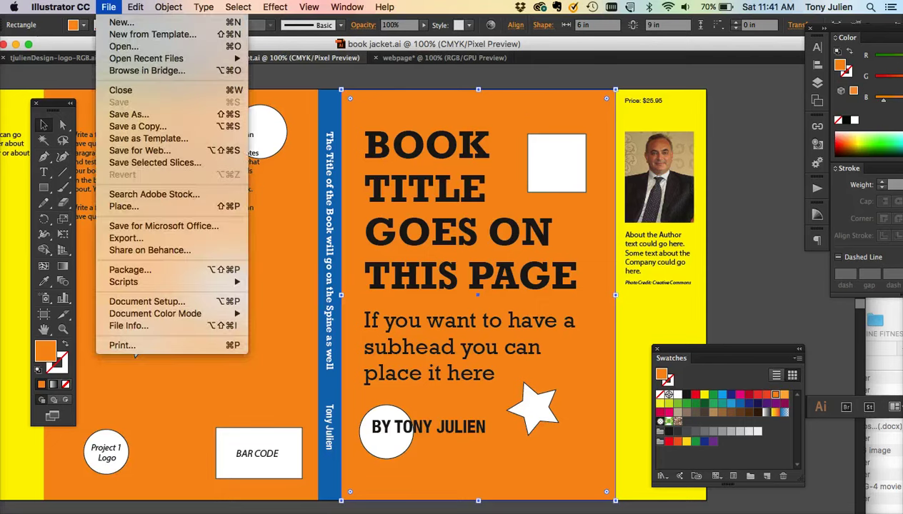
pyautogui.moveTo(193, 314)
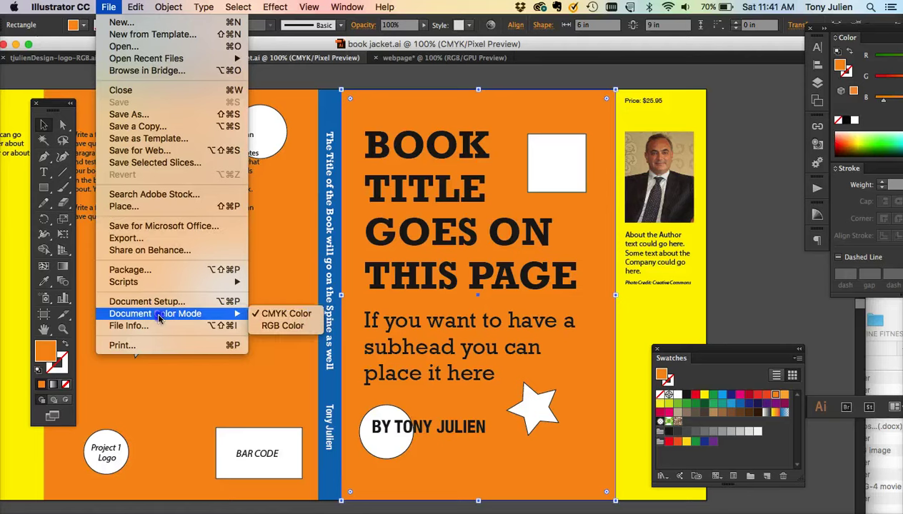
pyautogui.click(285, 326)
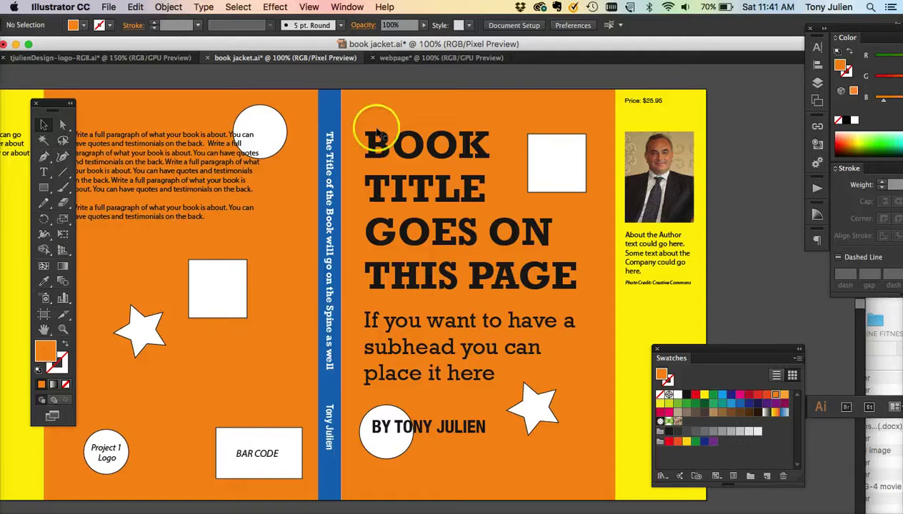
# - Check the color modes of the webpage and logo documents, and return to the book jacket
pyautogui.click(392, 58)
pyautogui.click(302, 221)
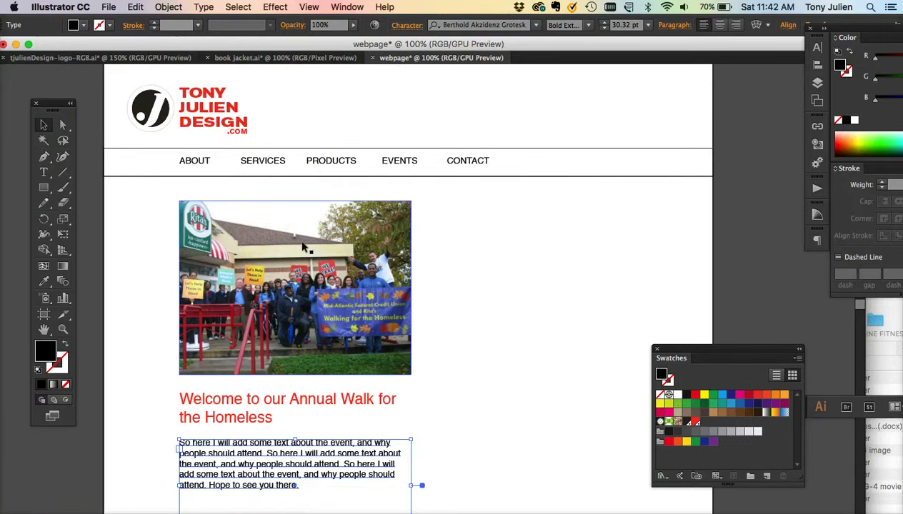
pyautogui.click(273, 115)
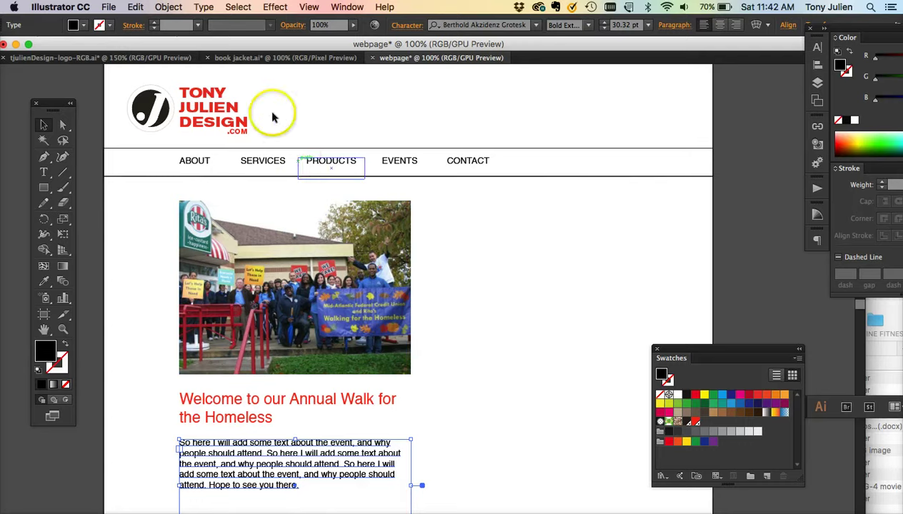
pyautogui.click(161, 58)
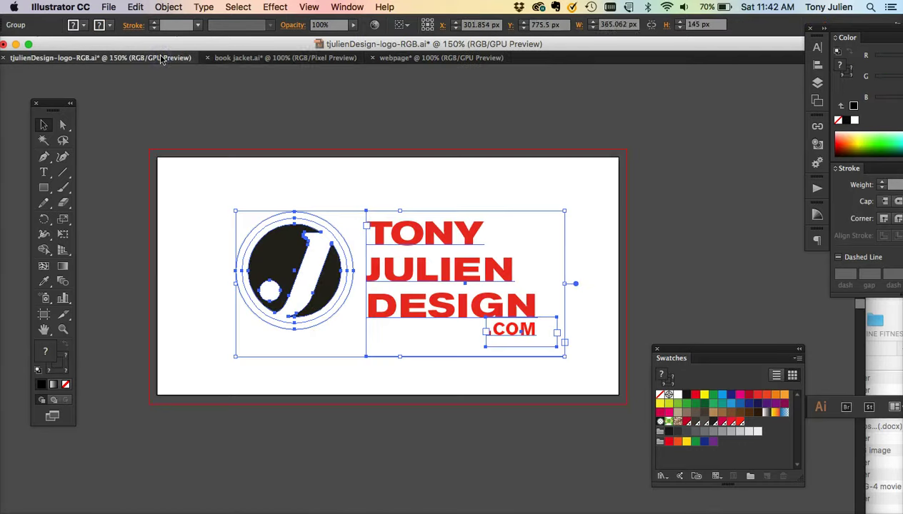
pyautogui.click(242, 57)
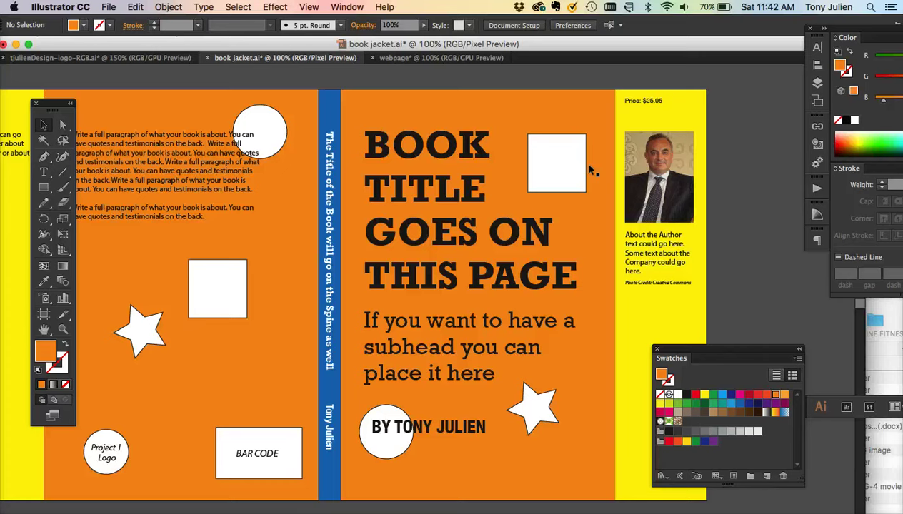
# - Select the yellow flap background behind the author photo and float the Color panel to inspect its RGB values
pyautogui.click(461, 156)
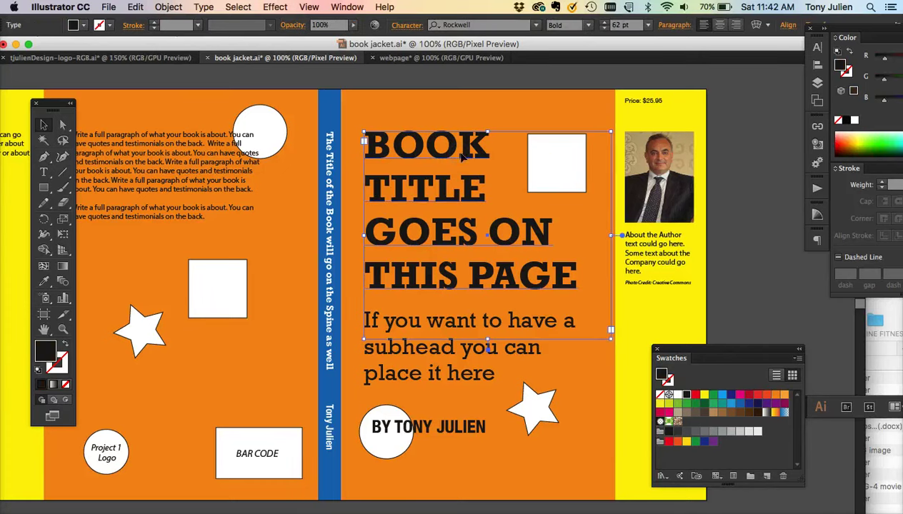
pyautogui.click(799, 358)
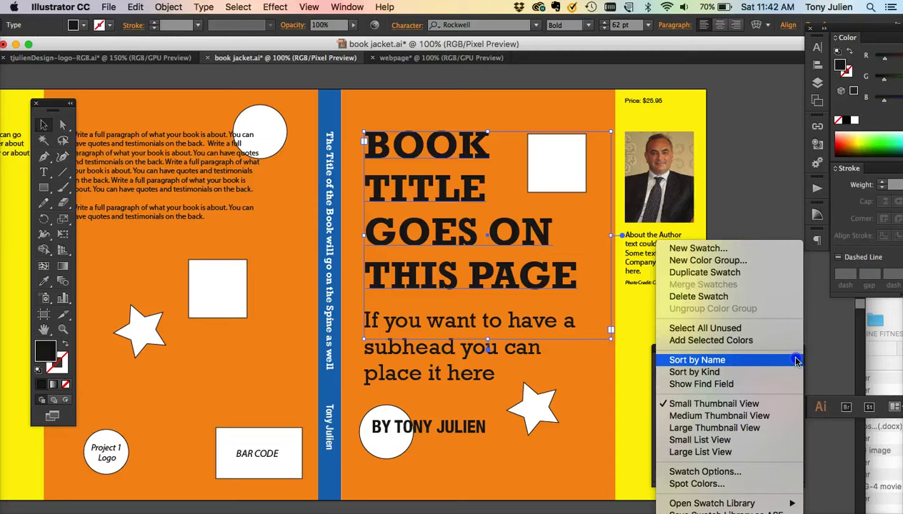
pyautogui.click(710, 193)
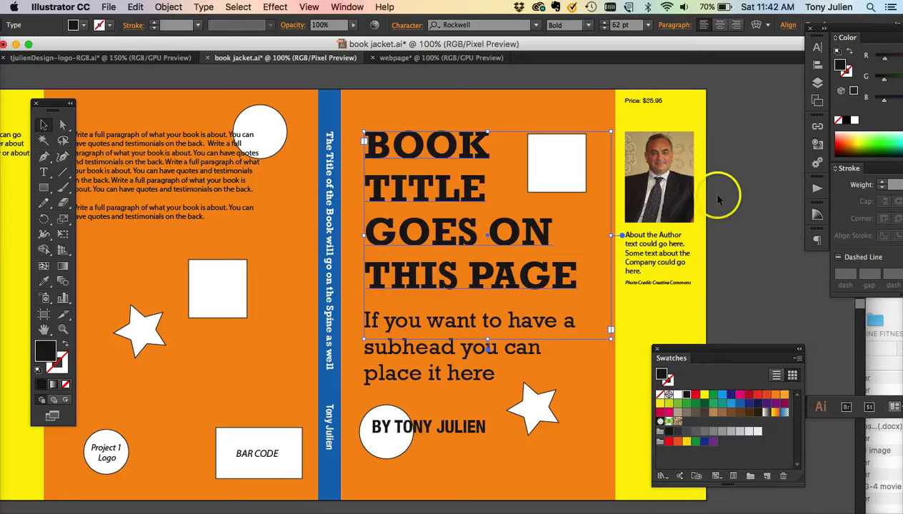
pyautogui.click(682, 114)
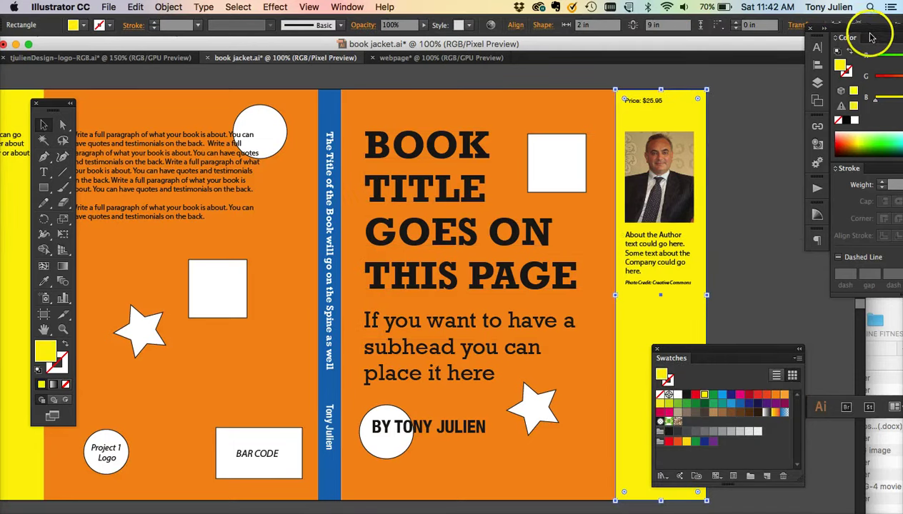
pyautogui.moveTo(850, 37); pyautogui.dragTo(693, 75)
pyautogui.moveTo(684, 116); pyautogui.dragTo(465, 253)
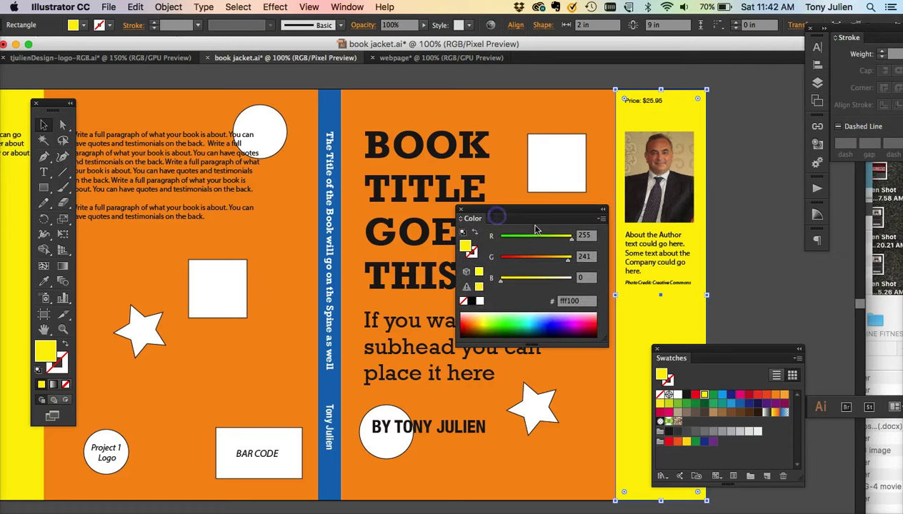
# - Inspect the RGB values of the orange front cover, blue spine, subhead, book title and front-cover star
pyautogui.click(495, 111)
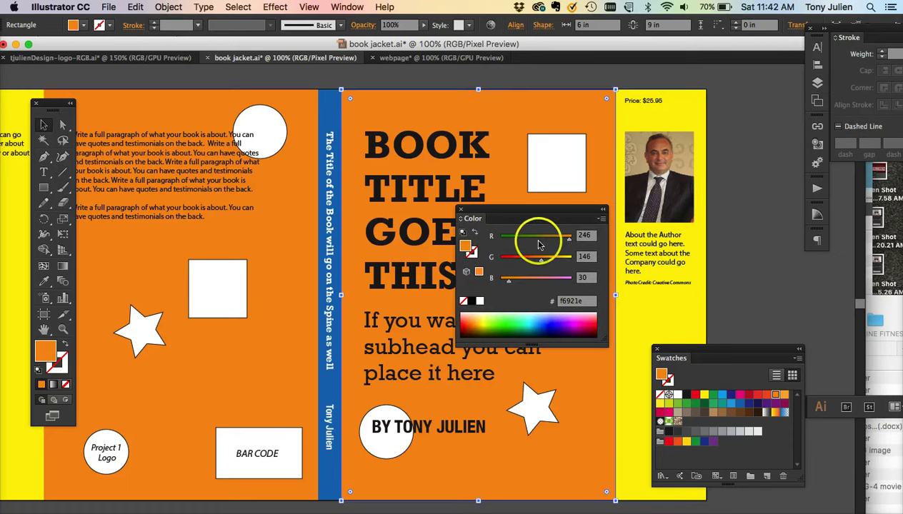
pyautogui.click(329, 103)
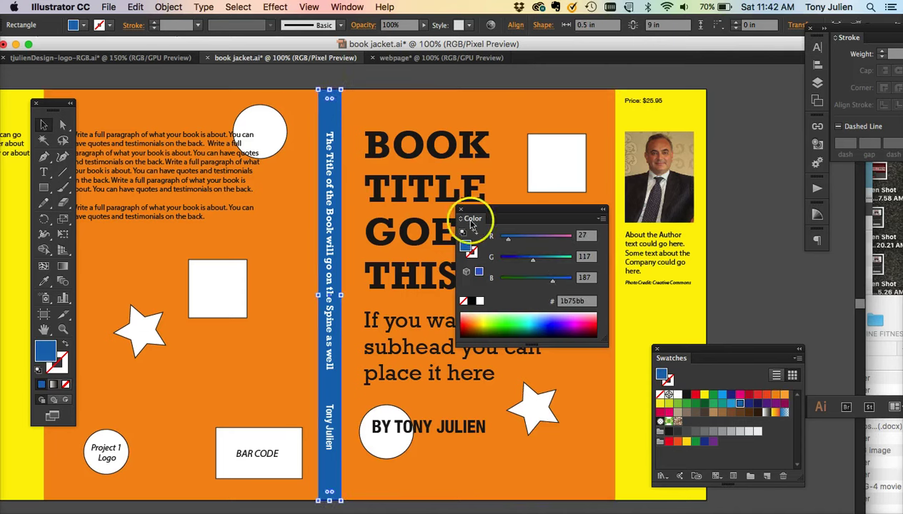
pyautogui.click(391, 327)
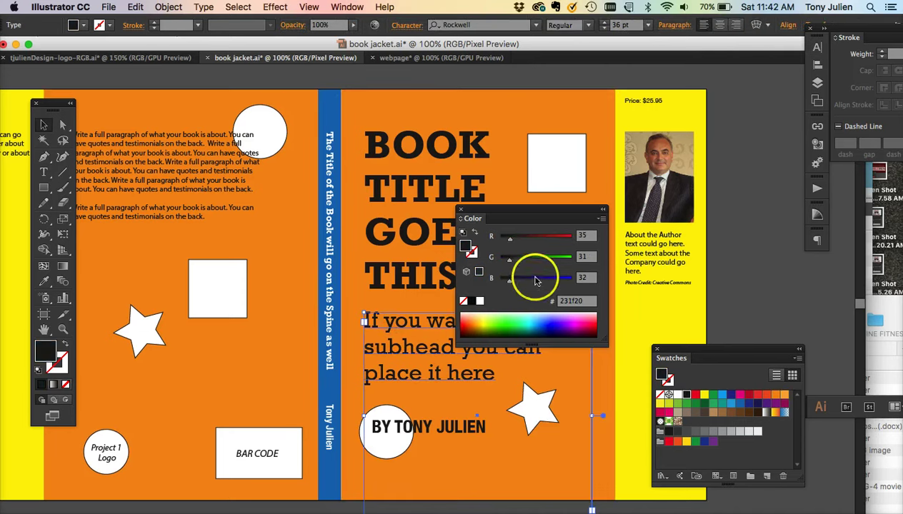
pyautogui.click(386, 191)
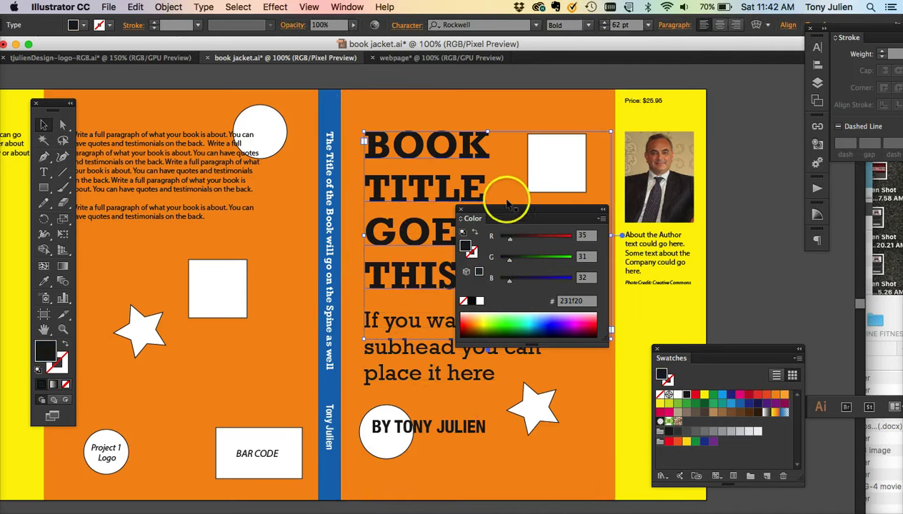
pyautogui.click(531, 409)
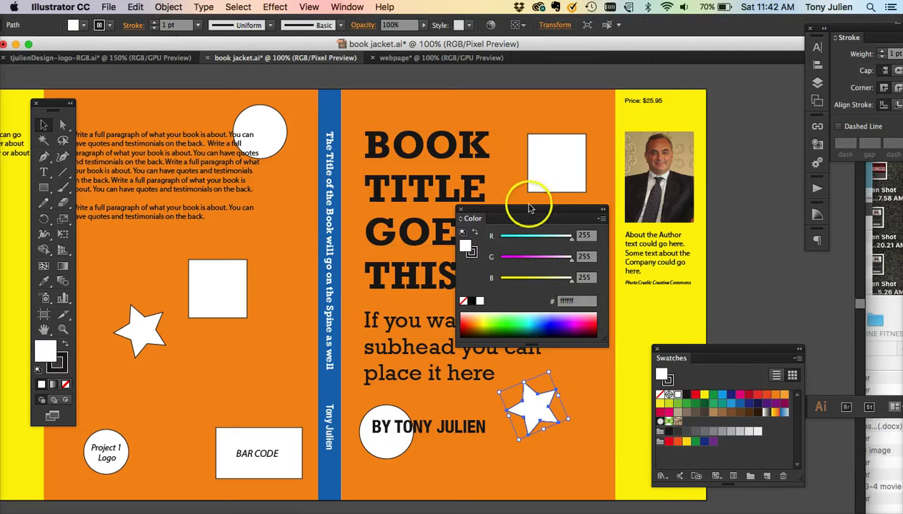
# - Clear the Color and Swatches panels off the artwork and select the yellow flap and orange front cover rectangles together for copying
pyautogui.moveTo(534, 209); pyautogui.dragTo(783, 400)
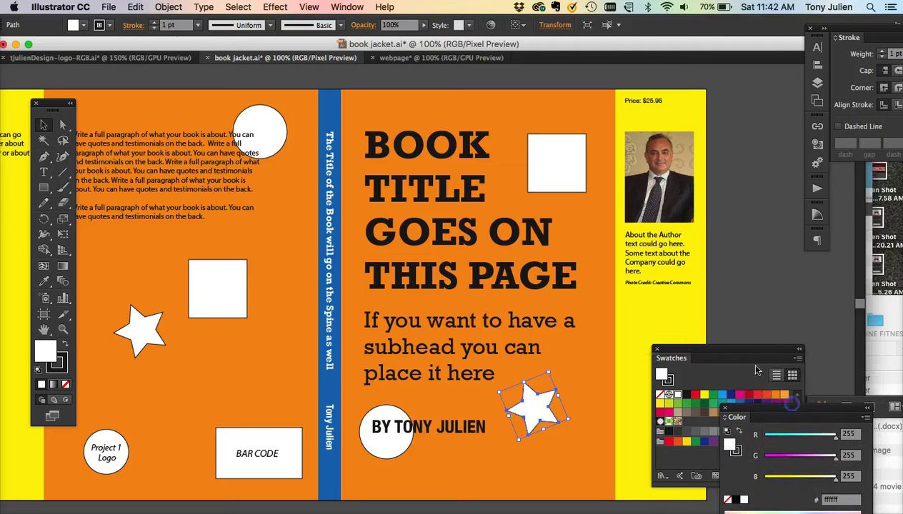
pyautogui.moveTo(716, 354); pyautogui.dragTo(776, 350)
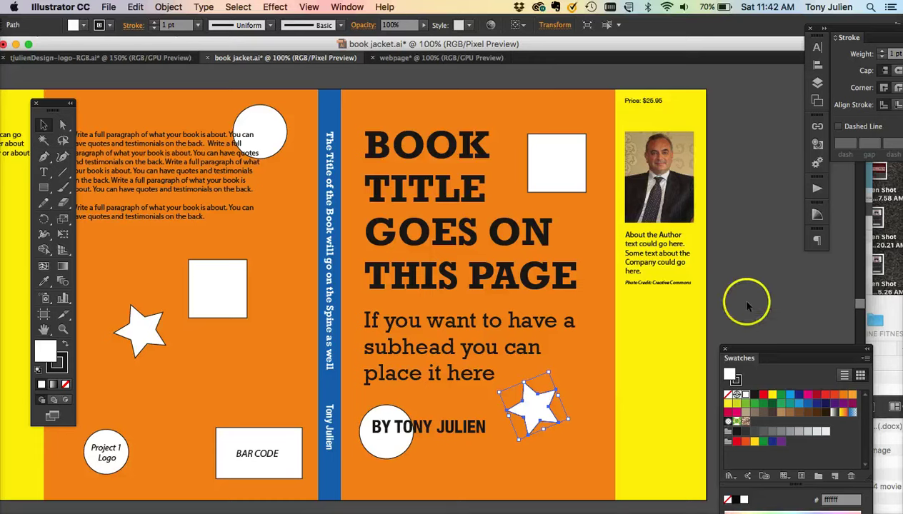
pyautogui.click(647, 342)
pyautogui.click(579, 107)
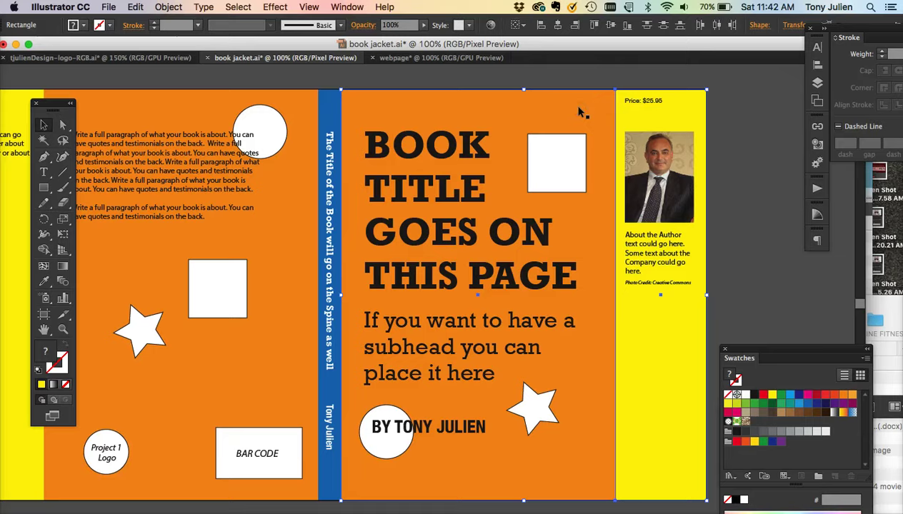
# - Paste the copied orange and yellow rectangles into the webpage document and place them beside the event photo
pyautogui.click(427, 58)
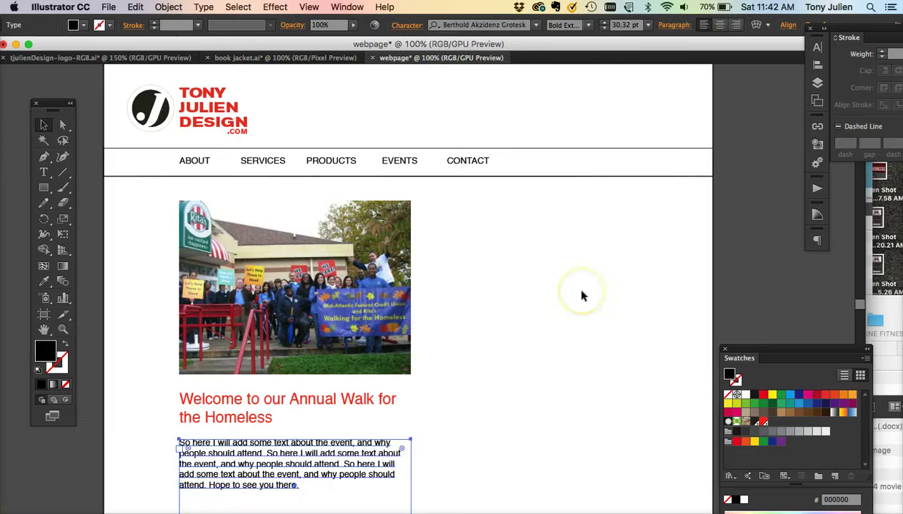
pyautogui.press('super+v')
pyautogui.moveTo(536, 239); pyautogui.dragTo(686, 336)
pyautogui.click(642, 338)
pyautogui.scroll(-5, 641, 338)
pyautogui.hscroll(4, 642, 337)
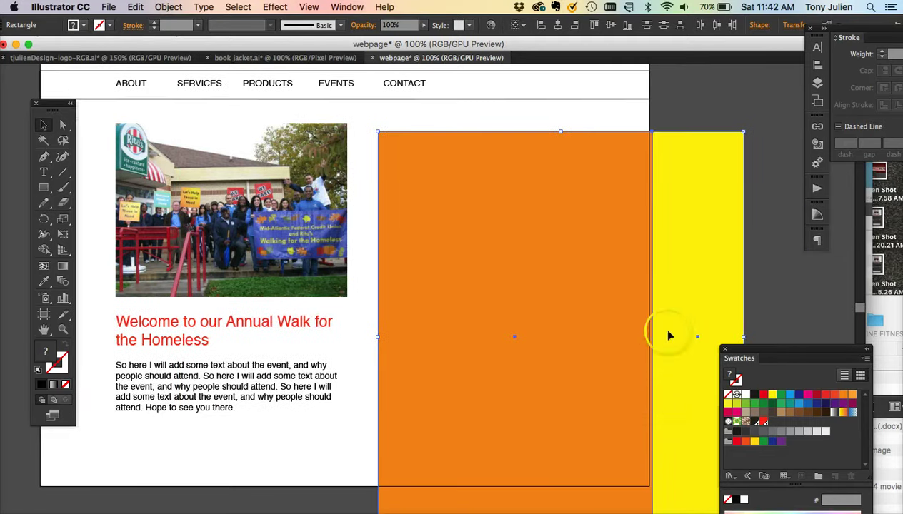
# - Add the fill colors of the pasted orange and yellow rectangles as new swatches in the webpage document
pyautogui.moveTo(746, 350); pyautogui.dragTo(619, 253)
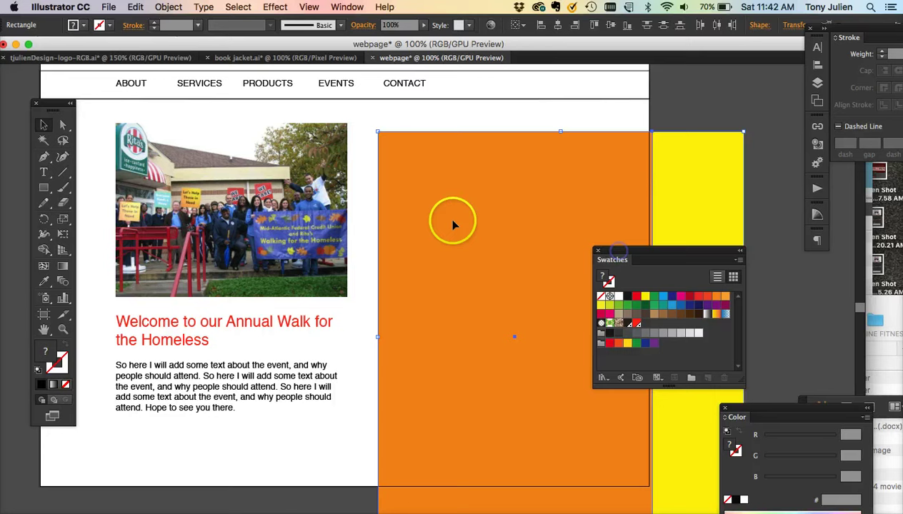
pyautogui.click(560, 117)
pyautogui.click(523, 147)
pyautogui.click(601, 278)
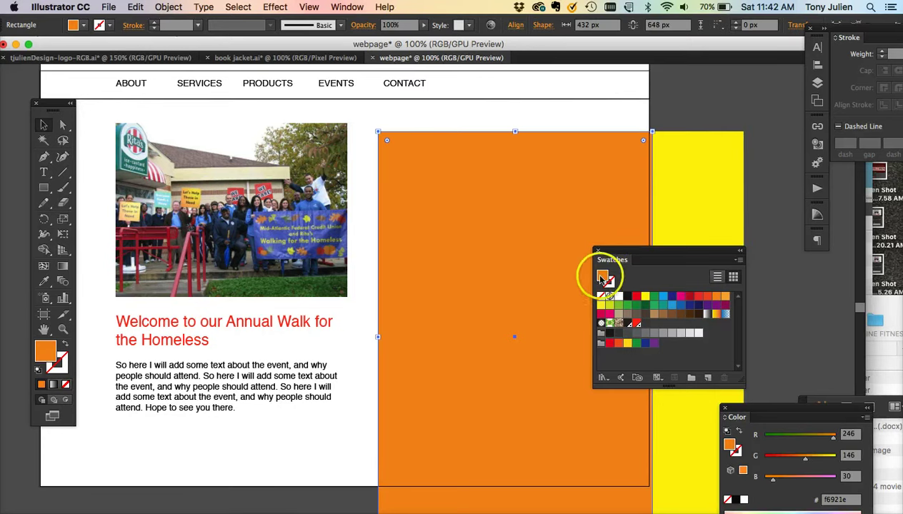
pyautogui.click(646, 324)
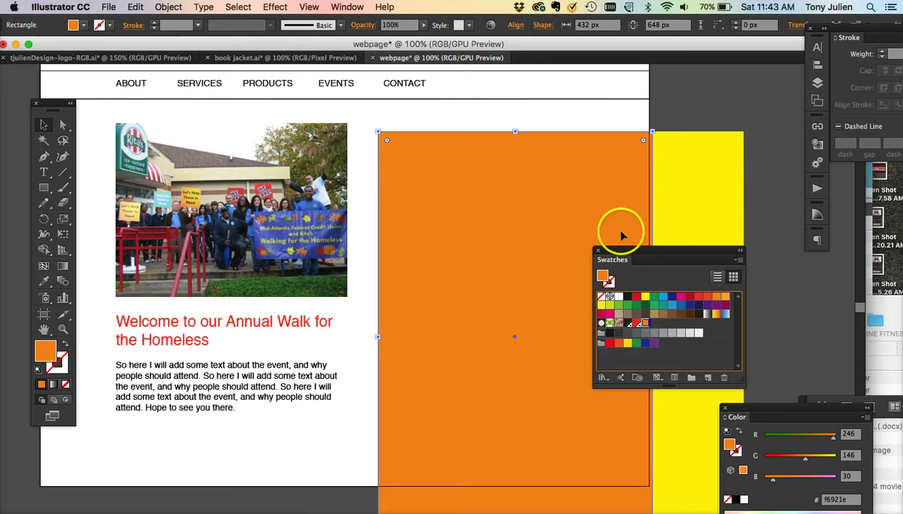
pyautogui.click(675, 165)
pyautogui.click(606, 275)
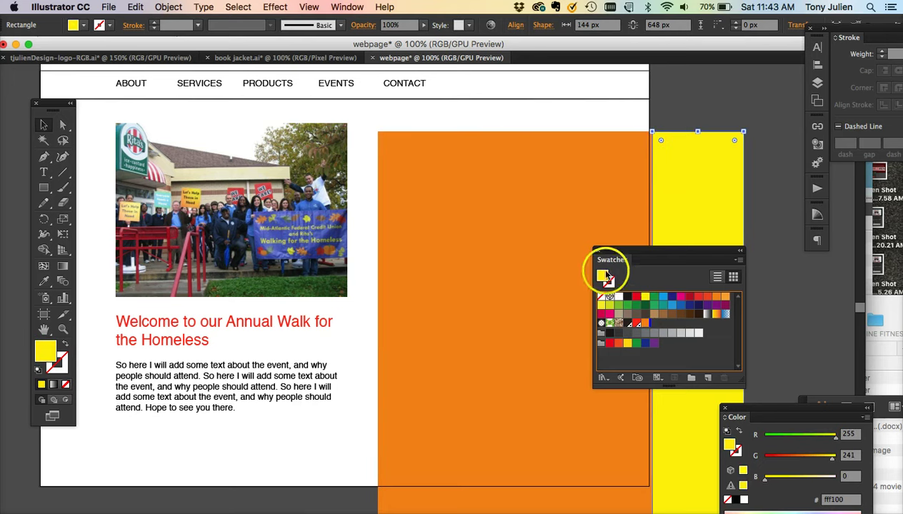
pyautogui.moveTo(657, 325); pyautogui.dragTo(657, 325)
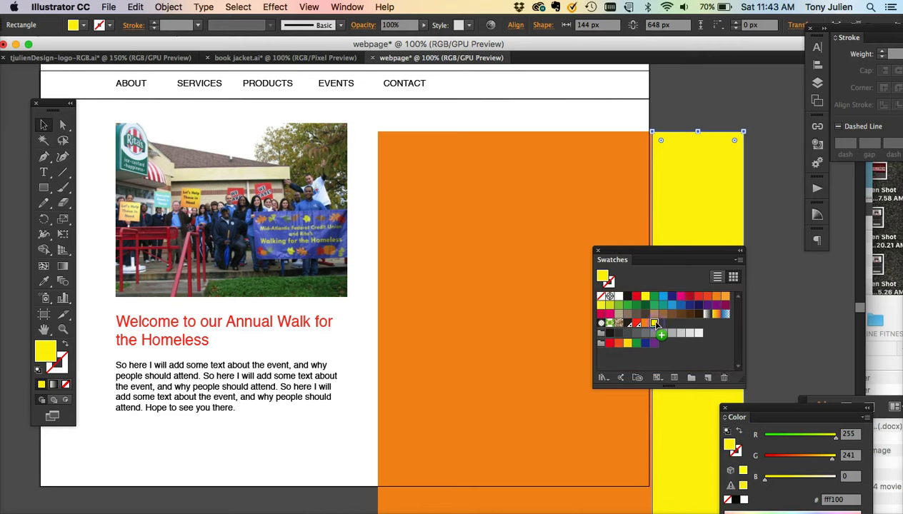
# - Delete the pasted yellow and orange rectangles from the webpage
pyautogui.press('Delete')
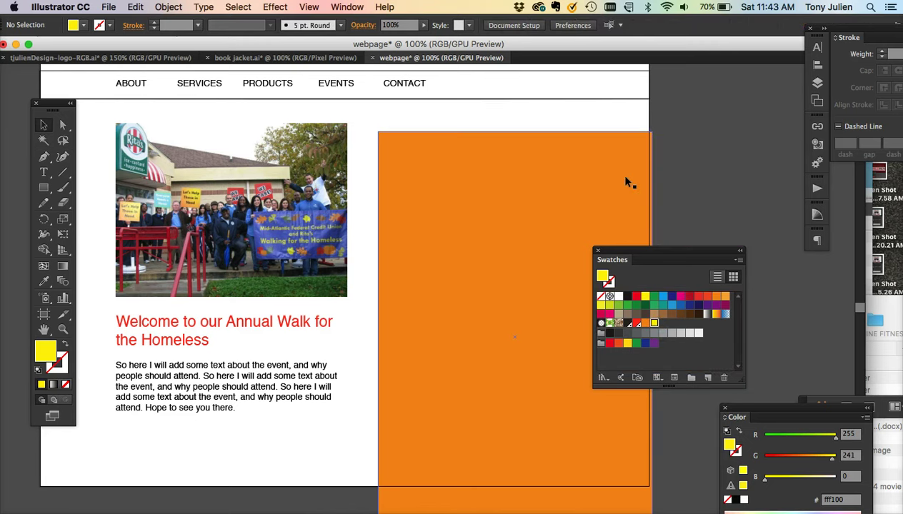
pyautogui.click(626, 178)
pyautogui.press('Delete')
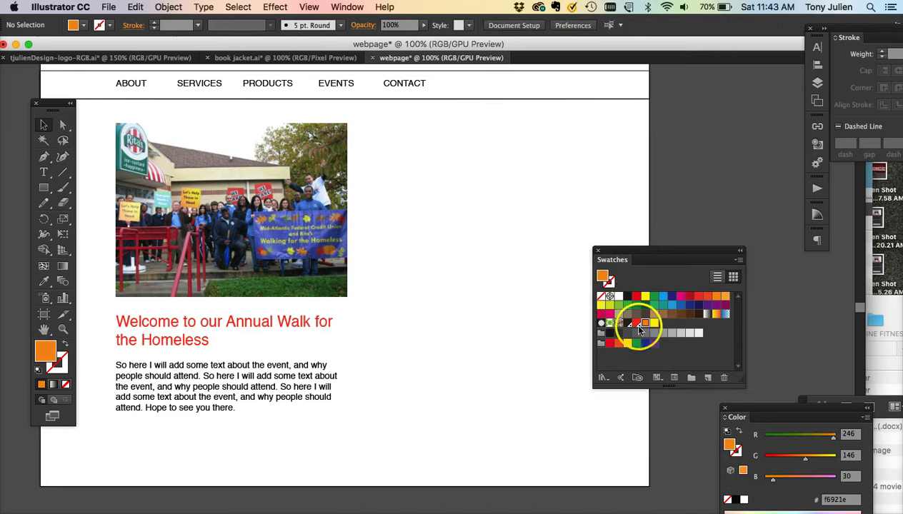
# - Fill the navigation bar rectangle with the newly added orange swatch
pyautogui.scroll(2, 548, 306)
pyautogui.hscroll(-2, 548, 306)
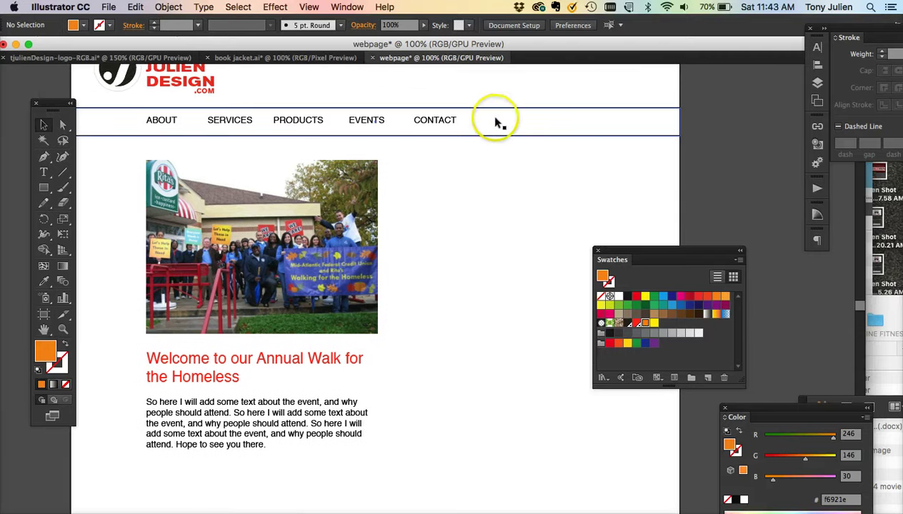
pyautogui.click(488, 113)
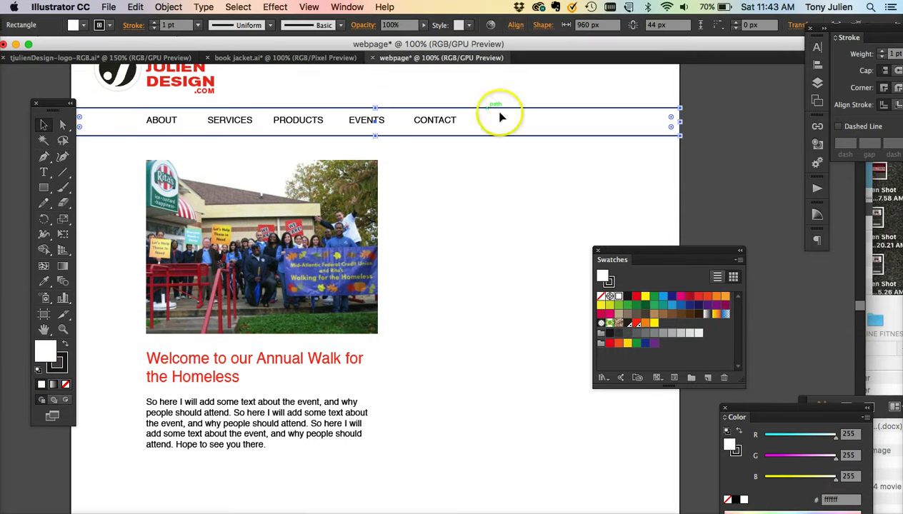
pyautogui.click(648, 323)
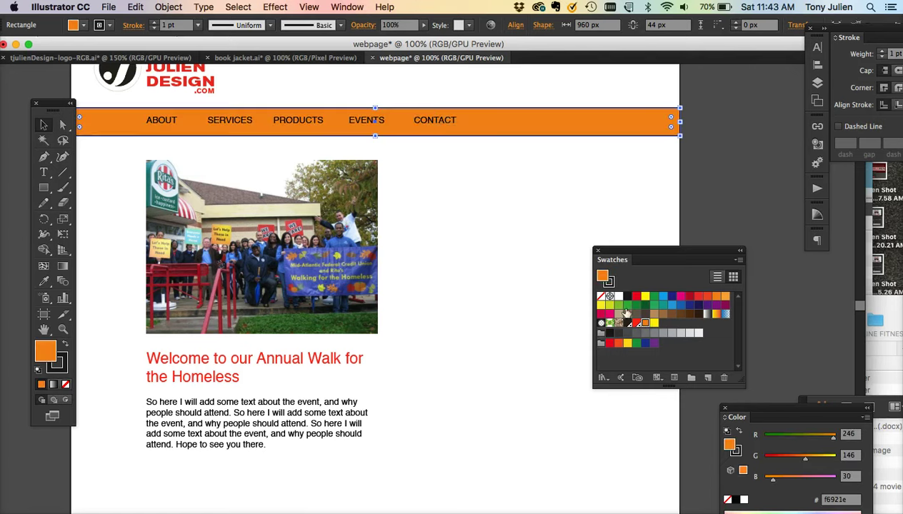
# - Nudge the five navigation labels from ABOUT to CONTACT down slightly and fill them with white
pyautogui.click(437, 123)
pyautogui.keyDown('shift'); pyautogui.click(362, 120); pyautogui.keyUp('shift')
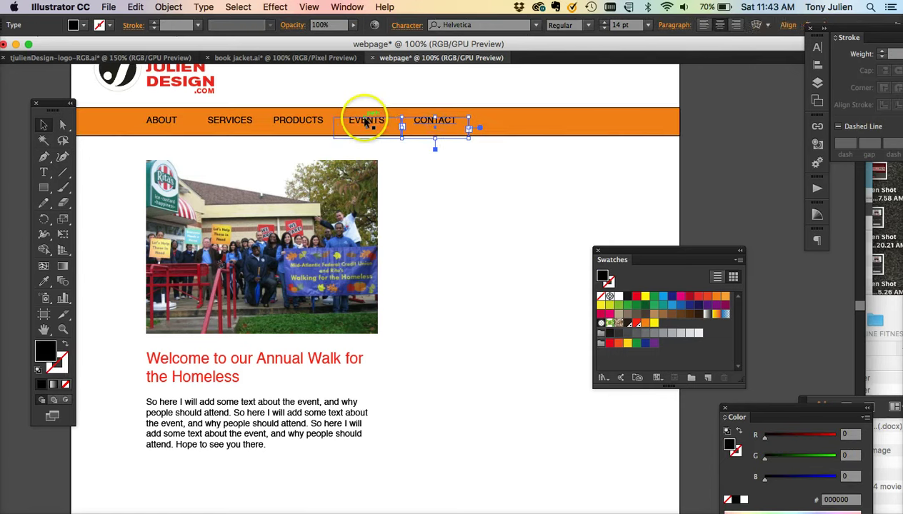
pyautogui.keyDown('shift'); pyautogui.click(298, 122); pyautogui.keyUp('shift')
pyautogui.keyDown('shift'); pyautogui.click(231, 122); pyautogui.keyUp('shift')
pyautogui.keyDown('shift'); pyautogui.click(161, 122); pyautogui.keyUp('shift')
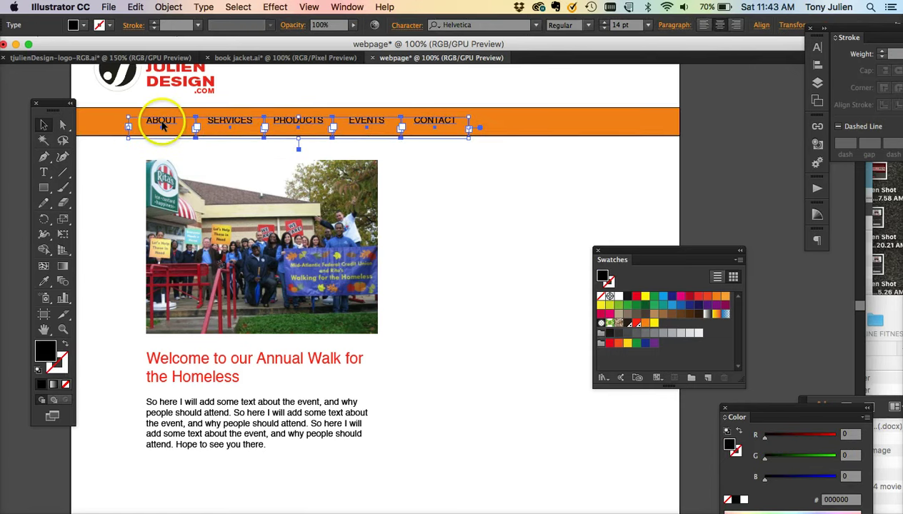
pyautogui.press('Down')
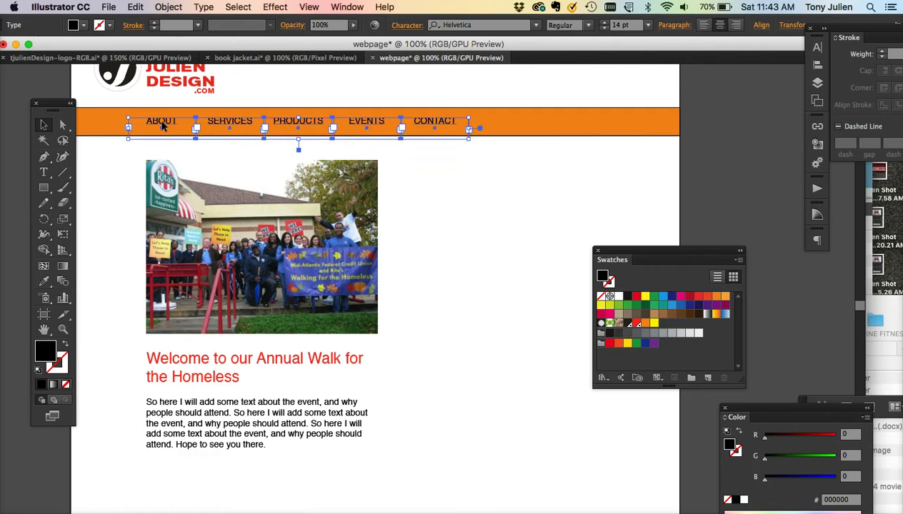
pyautogui.click(620, 296)
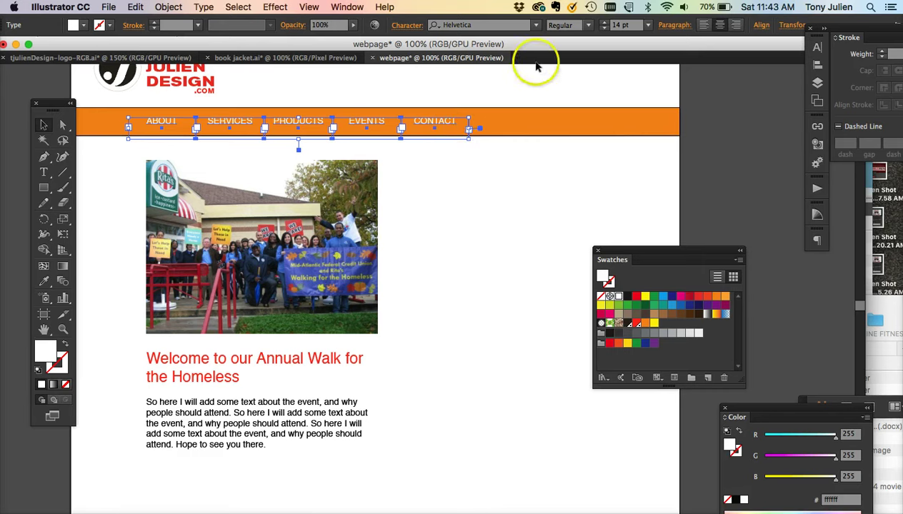
# - Set the font style of the navigation labels to Bold and deselect them
pyautogui.click(584, 25)
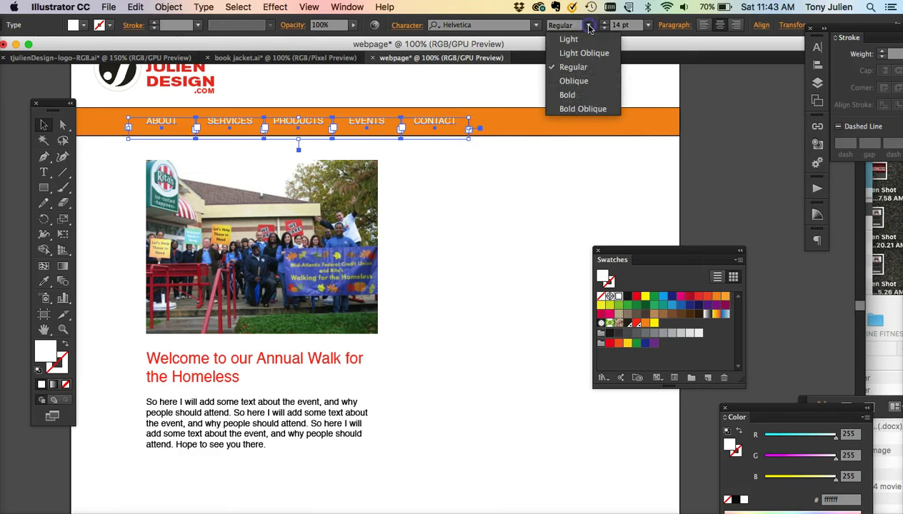
pyautogui.click(567, 95)
pyautogui.click(476, 198)
# - Remove the black stroke from the orange navigation bar by setting it to None
pyautogui.scroll(3, 476, 201)
pyautogui.hscroll(-3, 476, 201)
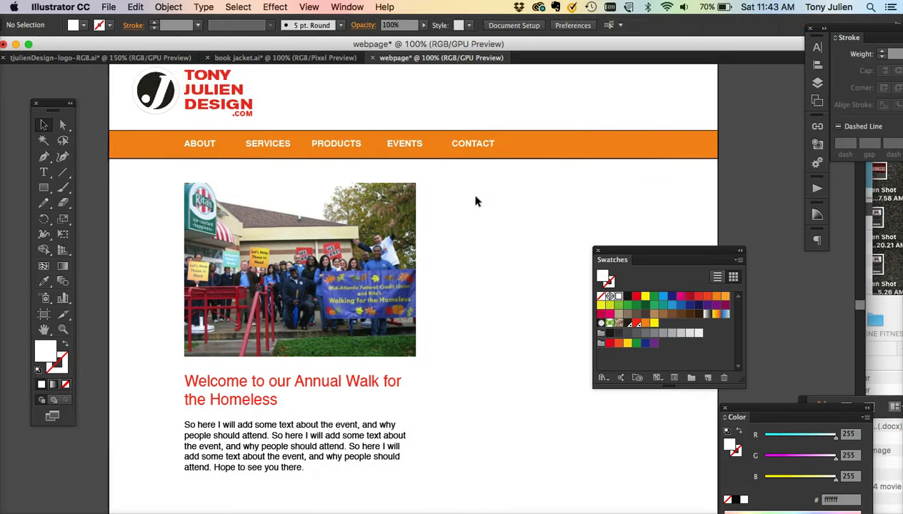
pyautogui.click(164, 179)
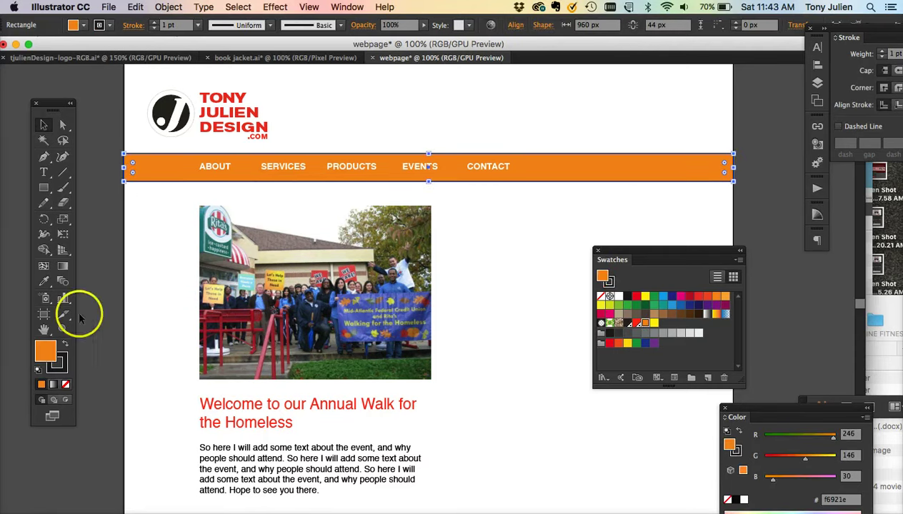
pyautogui.click(57, 363)
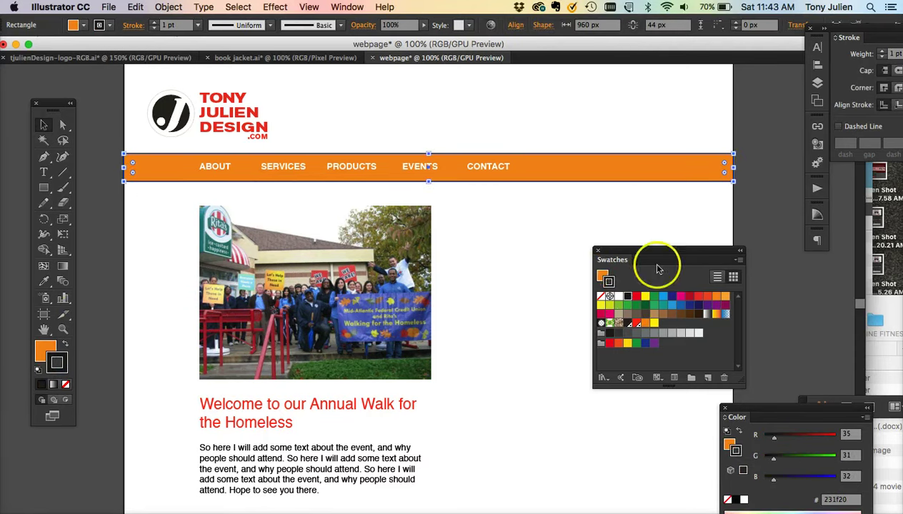
pyautogui.click(601, 296)
pyautogui.click(505, 275)
# - Select all five navigation labels and nudge them slightly lower within the orange bar
pyautogui.click(472, 170)
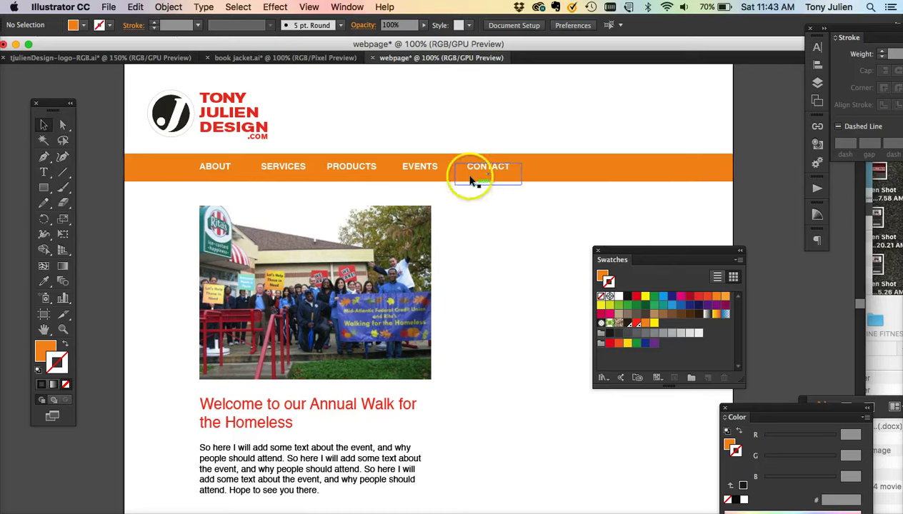
pyautogui.keyDown('shift'); pyautogui.click(422, 170); pyautogui.keyUp('shift')
pyautogui.keyDown('shift'); pyautogui.click(354, 169); pyautogui.keyUp('shift')
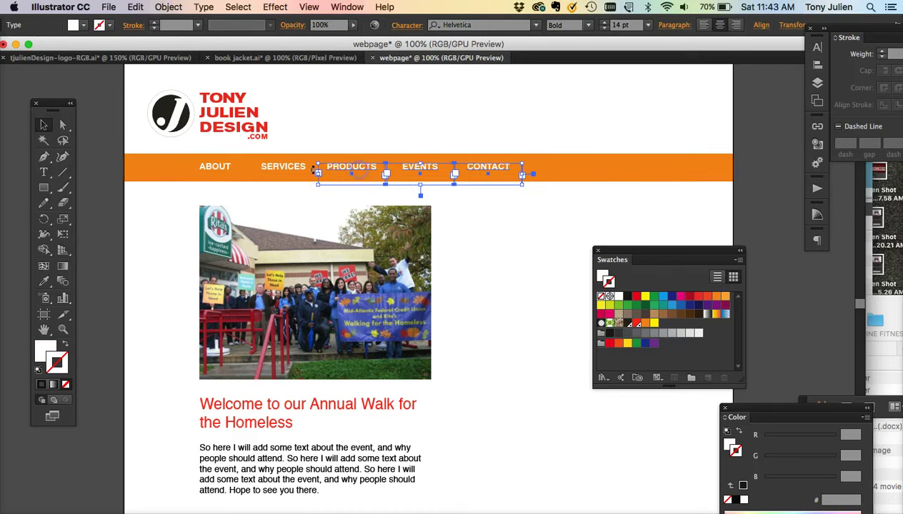
pyautogui.keyDown('shift'); pyautogui.click(286, 168); pyautogui.keyUp('shift')
pyautogui.keyDown('shift'); pyautogui.click(220, 170); pyautogui.keyUp('shift')
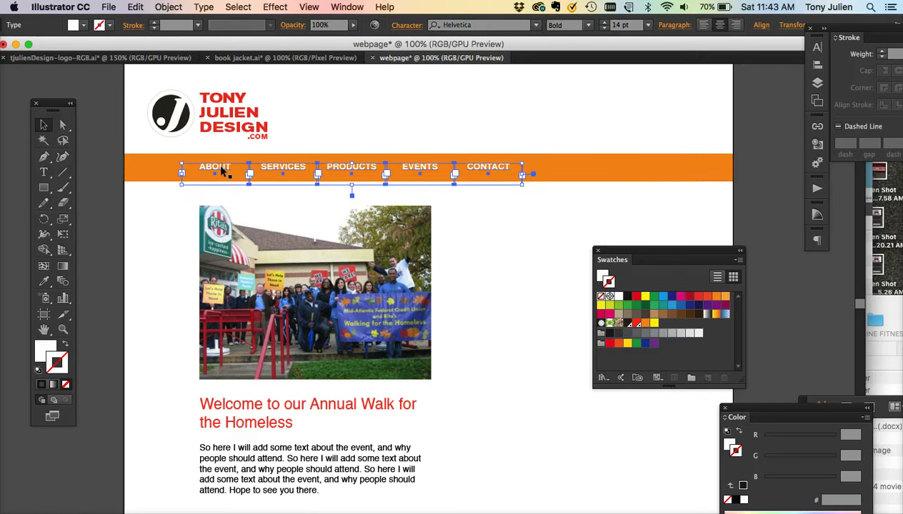
pyautogui.click(500, 305)
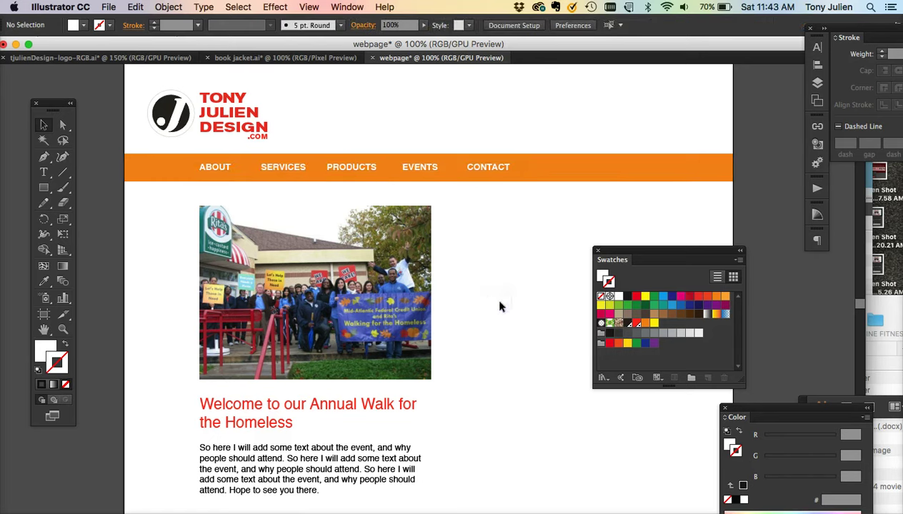
# - Draw a vertical divider line across the navigation bar between ABOUT and SERVICES and give it a white stroke
pyautogui.click(63, 172)
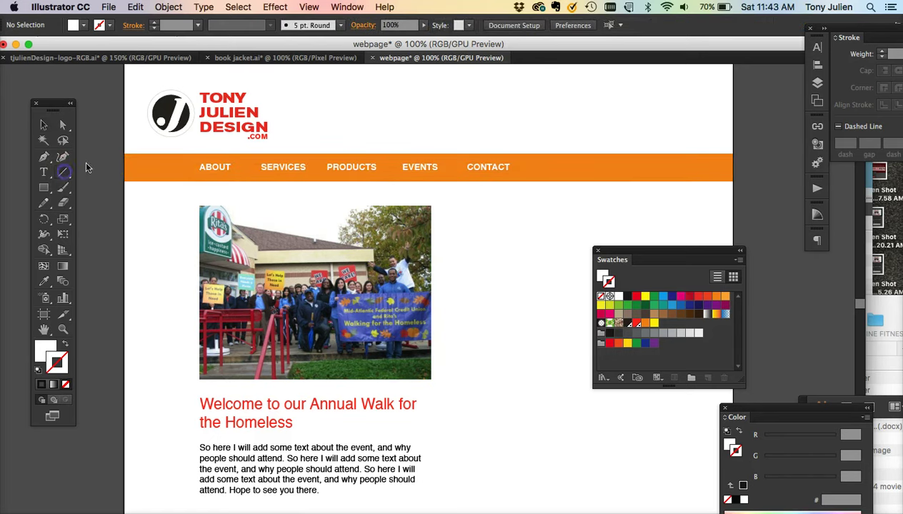
pyautogui.moveTo(243, 150); pyautogui.dragTo(243, 184)
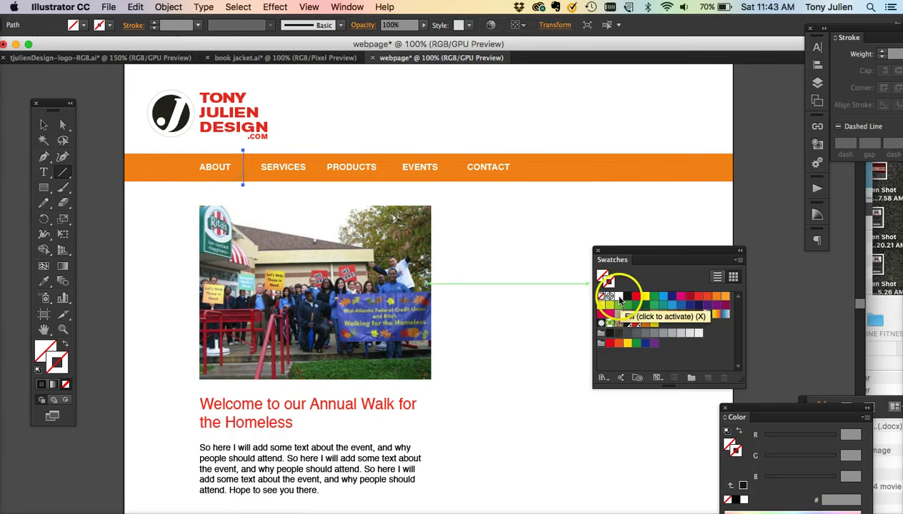
pyautogui.click(619, 299)
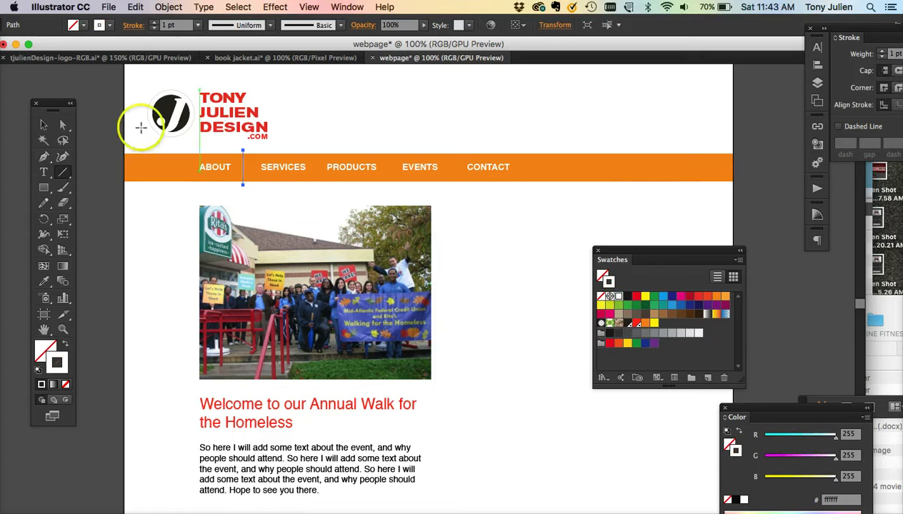
pyautogui.click(44, 125)
pyautogui.click(162, 221)
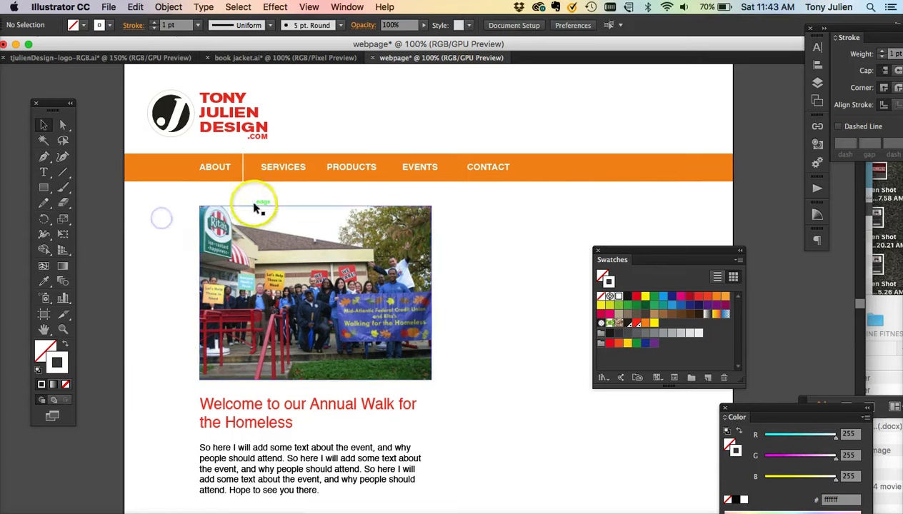
# - Duplicate the white divider so that one stands between each pair of navigation labels, after CONTACT and before ABOUT
pyautogui.click(245, 177)
pyautogui.click(265, 195)
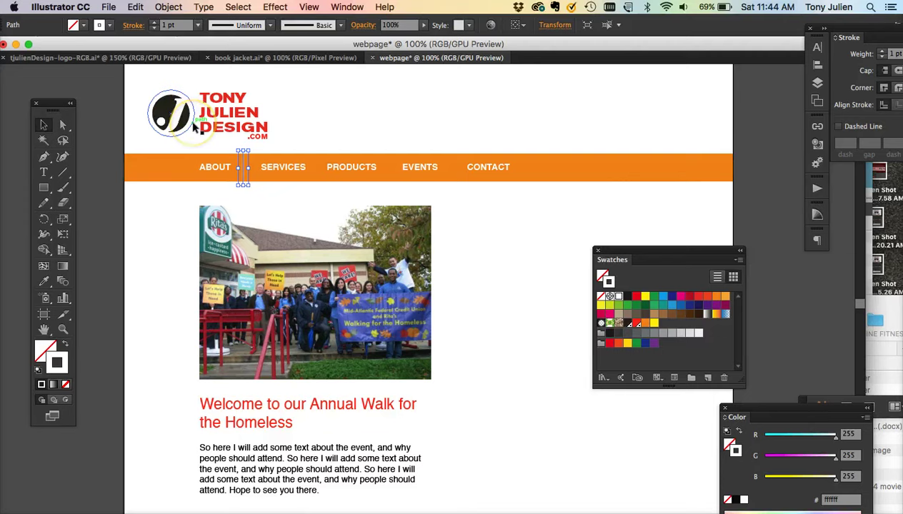
pyautogui.click(478, 301)
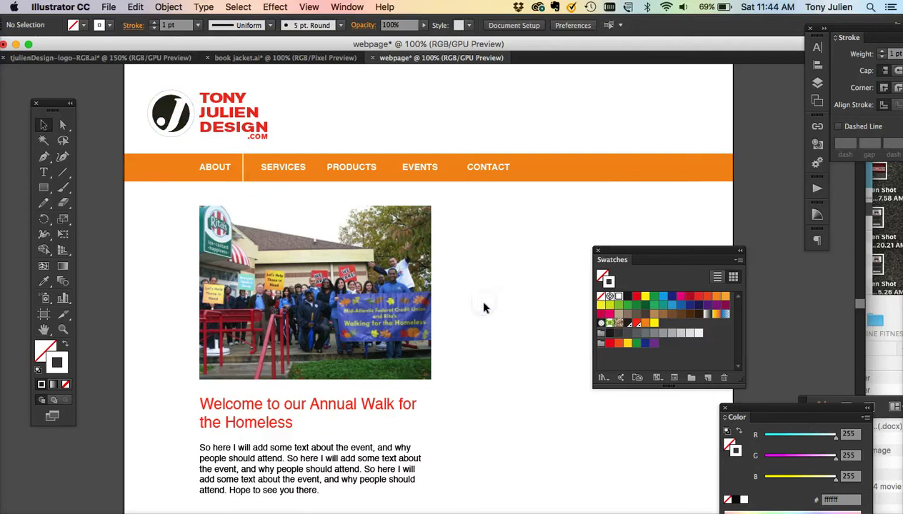
pyautogui.moveTo(243, 162); pyautogui.dragTo(522, 165)
pyautogui.click(504, 229)
pyautogui.click(523, 155)
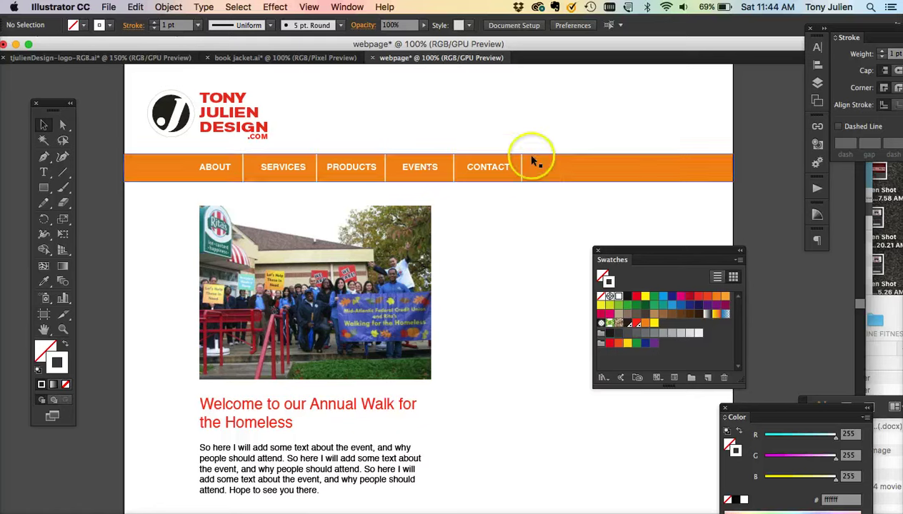
pyautogui.moveTo(518, 157); pyautogui.dragTo(193, 171)
pyautogui.click(165, 243)
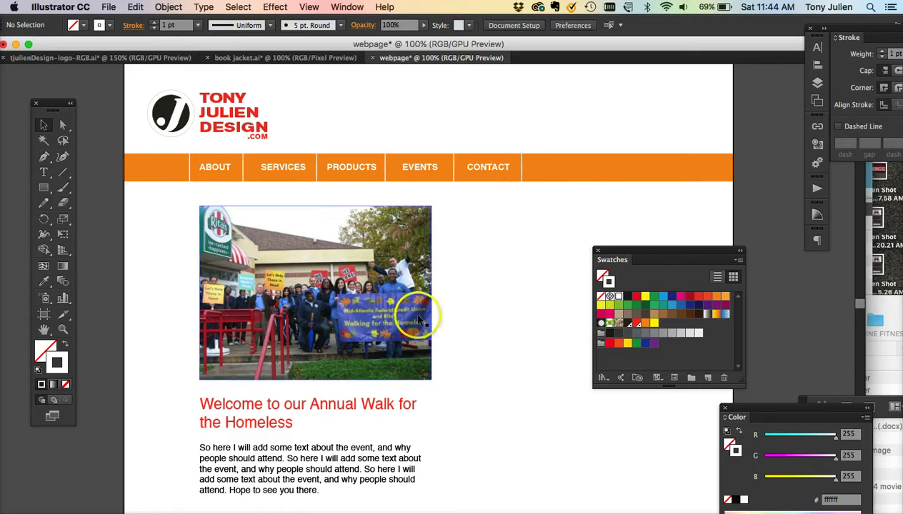
# - Nudge the white divider before ABOUT slightly to the left to give the label more room
pyautogui.scroll(-1, 421, 322)
pyautogui.scroll(-1, 422, 322)
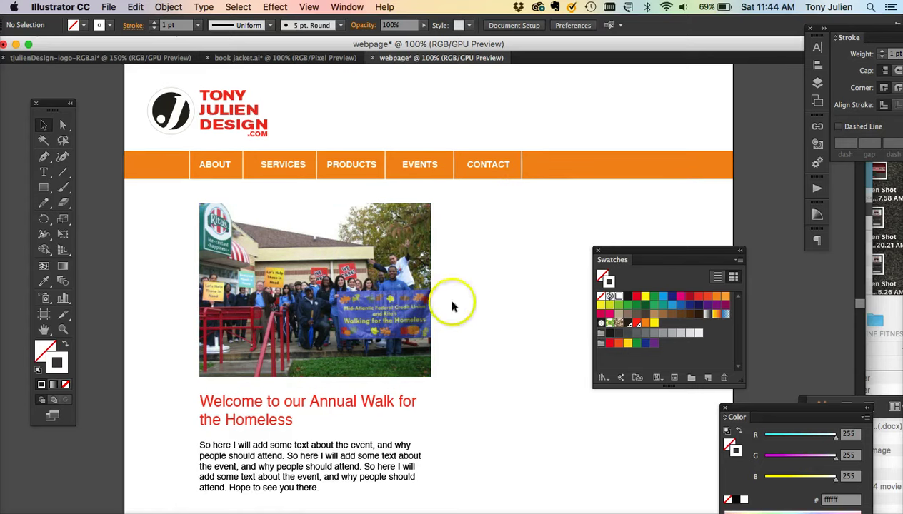
pyautogui.click(189, 172)
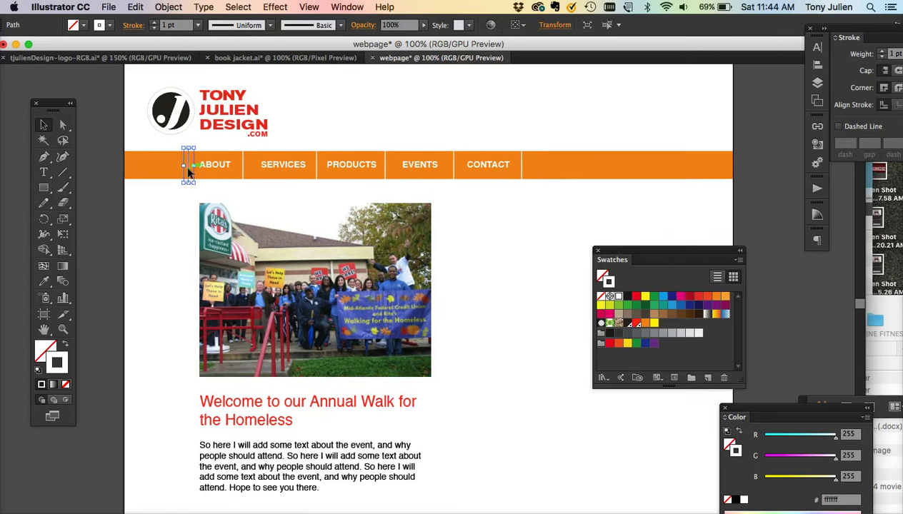
pyautogui.click(176, 263)
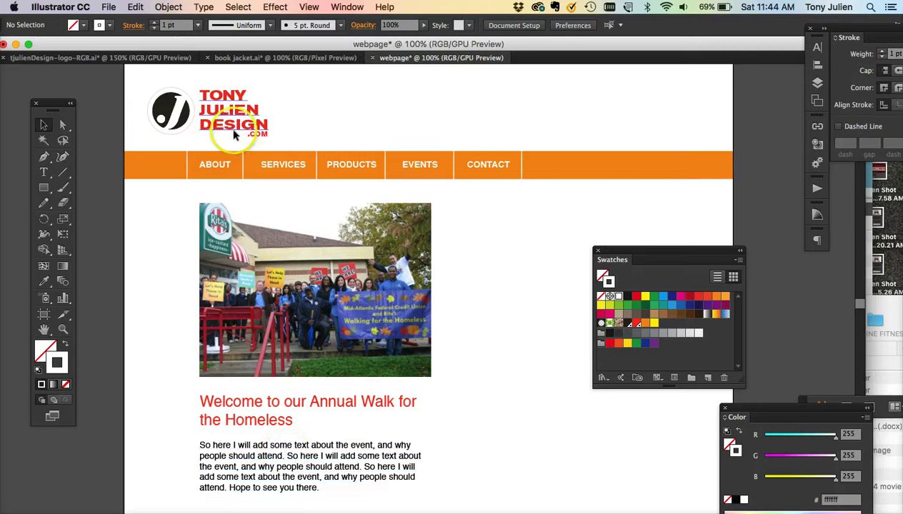
# - Examine the page layout from the top margin and logo through the navigation bar down to the body text
pyautogui.hscroll(3, 365, 227)
pyautogui.scroll(2, 365, 228)
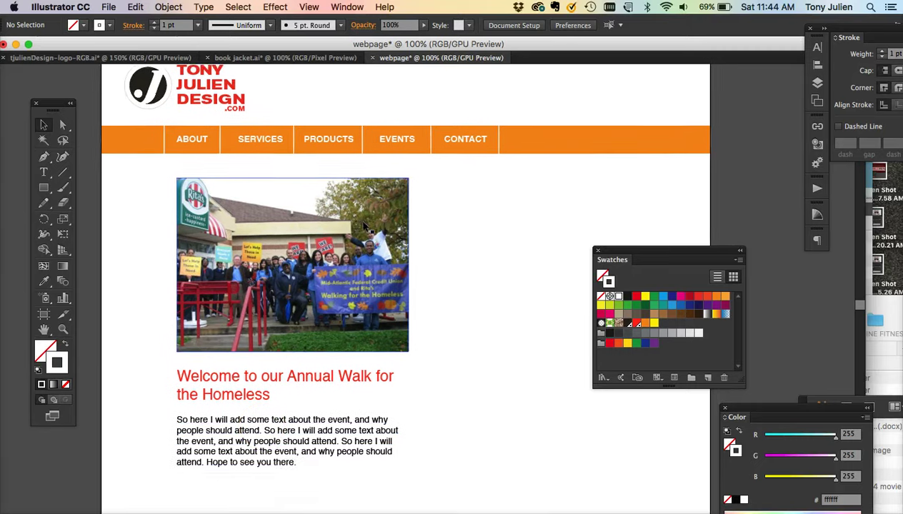
pyautogui.scroll(-2, 364, 227)
pyautogui.hscroll(-1, 365, 227)
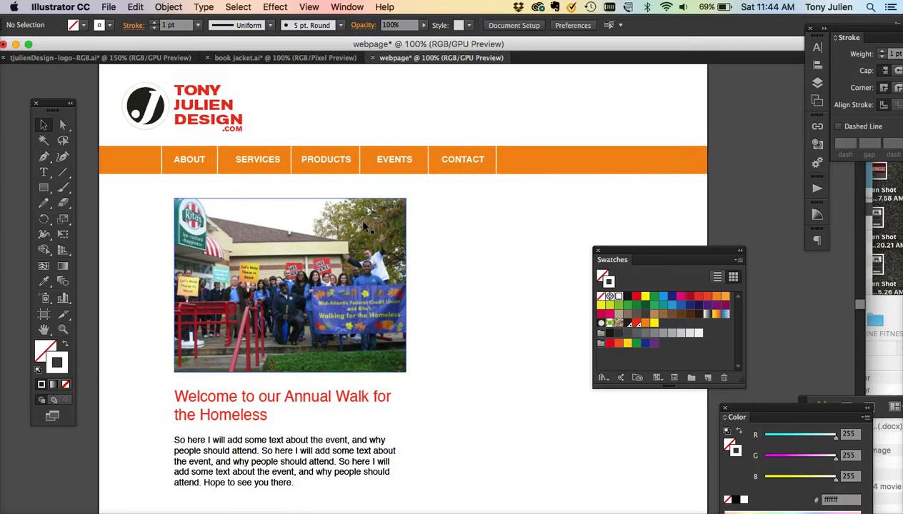
pyautogui.scroll(3, 364, 227)
pyautogui.hscroll(-1, 364, 226)
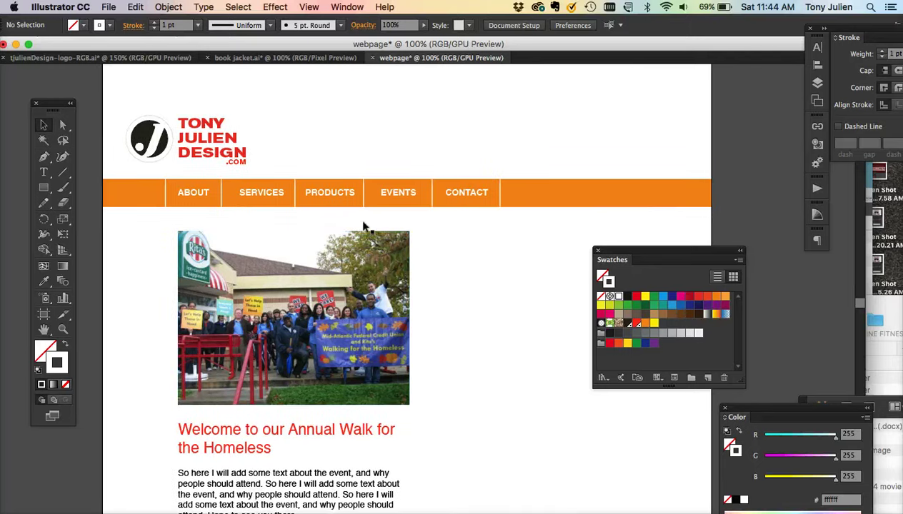
pyautogui.scroll(5, 353, 232)
pyautogui.hscroll(1, 353, 232)
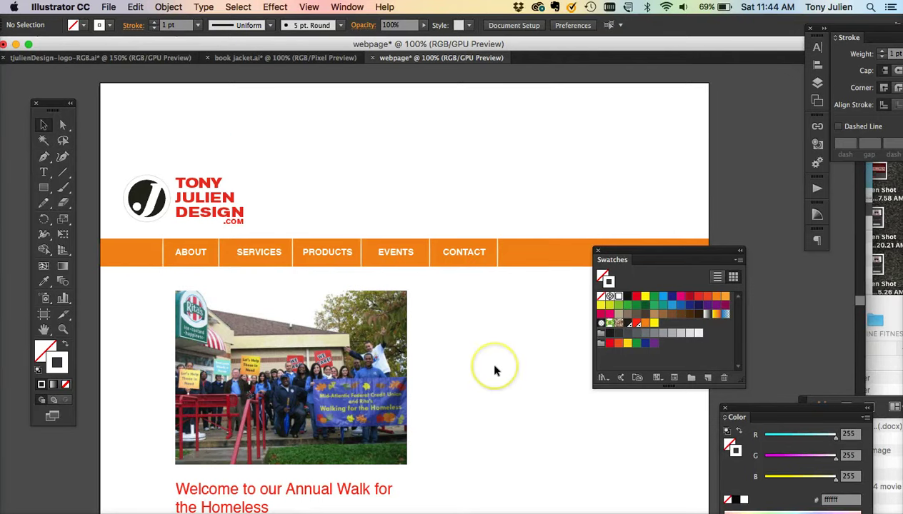
pyautogui.scroll(-6, 487, 377)
pyautogui.hscroll(-1, 487, 377)
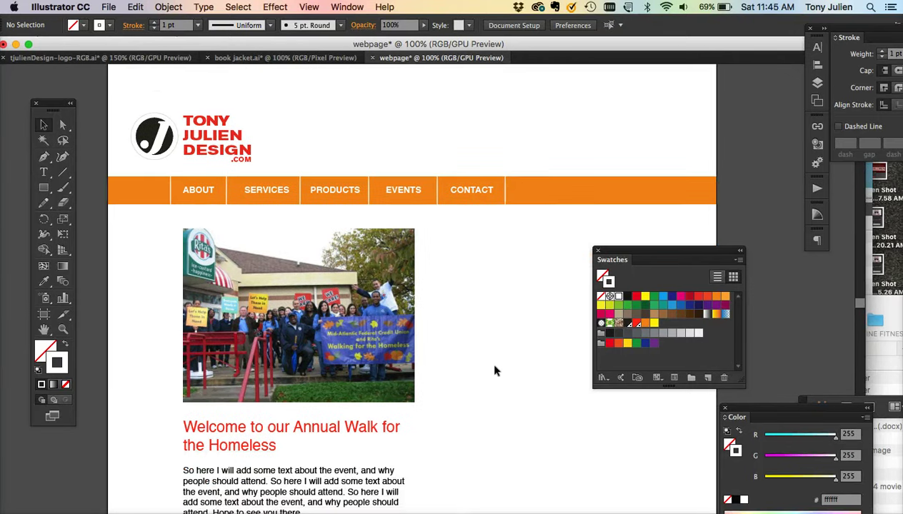
pyautogui.scroll(-2, 495, 369)
pyautogui.hscroll(-1, 495, 369)
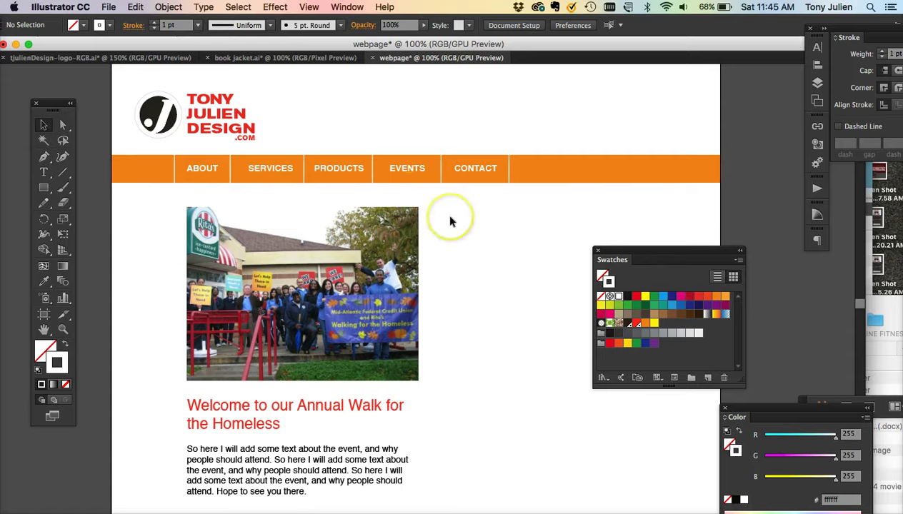
# - Draw a rectangle about 104 by 44 px over the EVENTS cell, spanning the bar's full height, and fill it with the yellow swatch
pyautogui.press('super+equal')
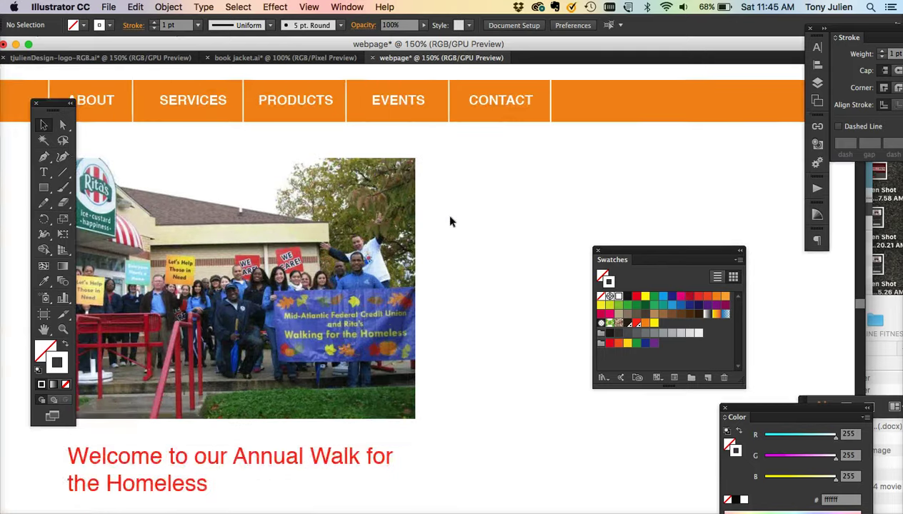
pyautogui.scroll(3, 449, 220)
pyautogui.click(45, 188)
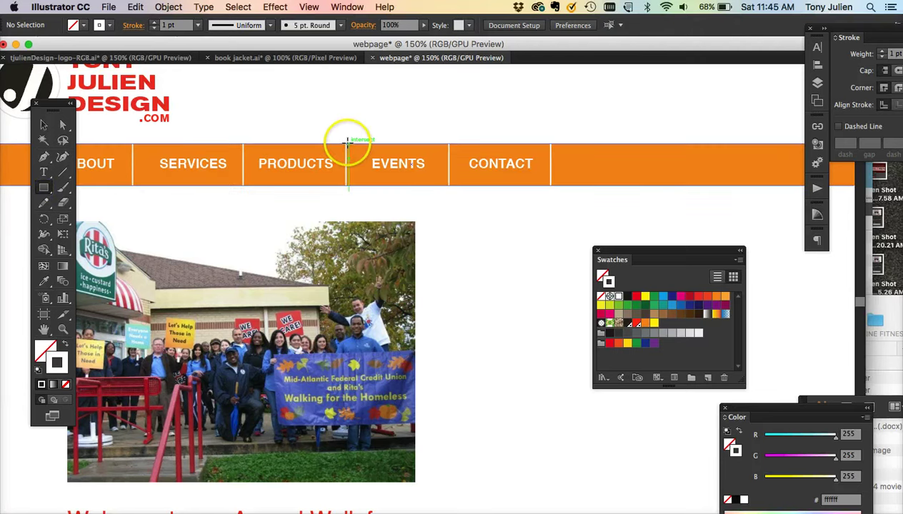
pyautogui.moveTo(347, 140); pyautogui.dragTo(448, 184)
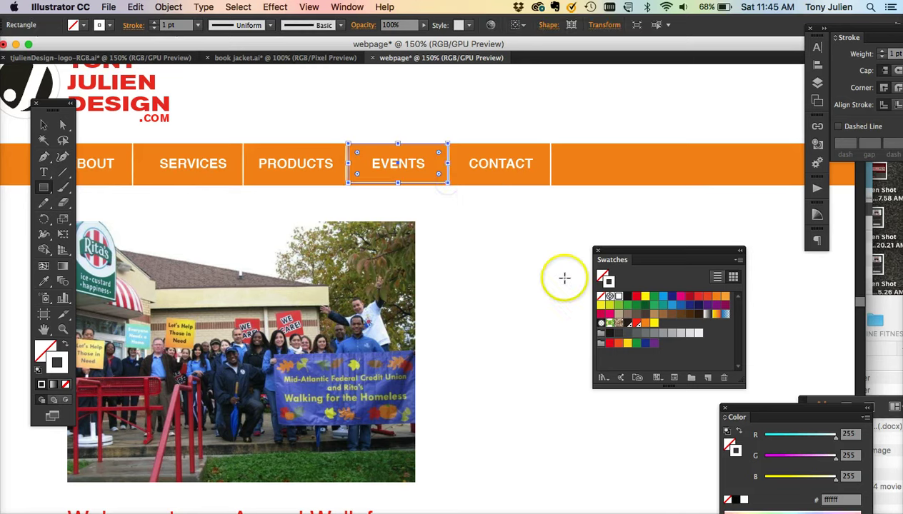
pyautogui.click(604, 275)
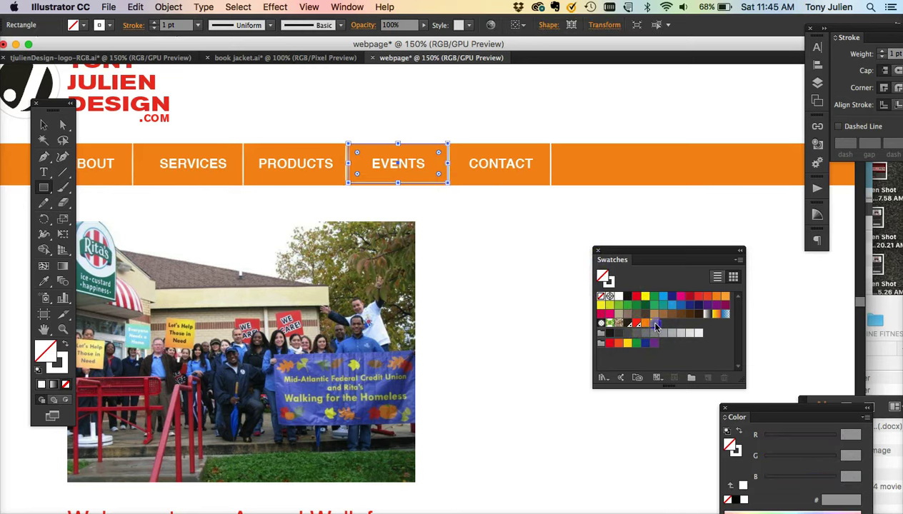
pyautogui.click(655, 326)
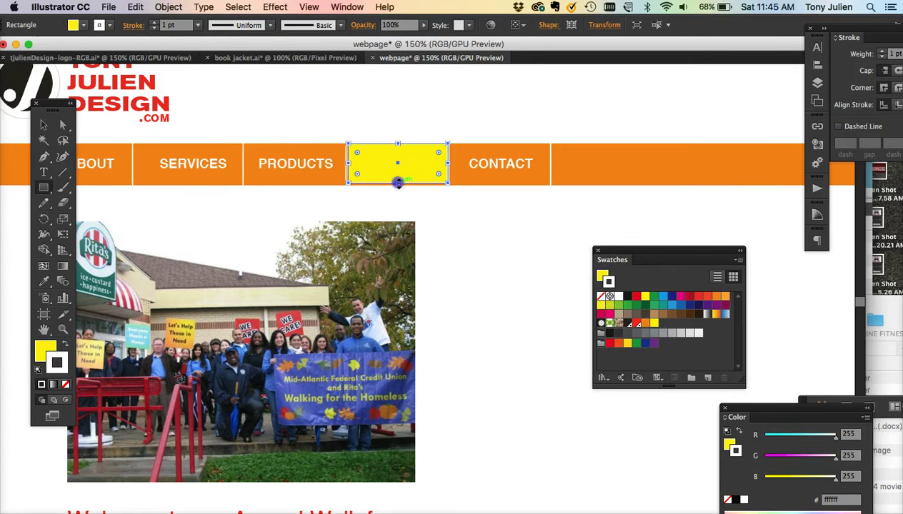
pyautogui.moveTo(398, 183); pyautogui.dragTo(398, 185)
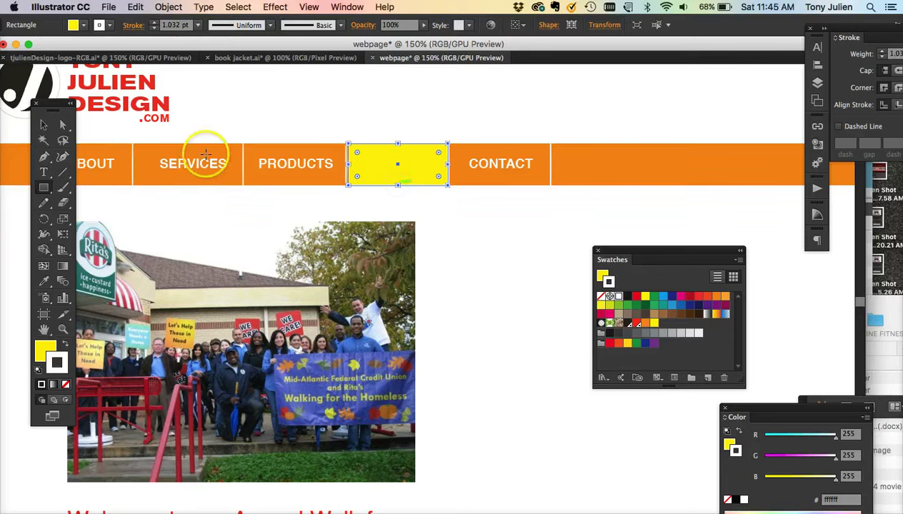
pyautogui.click(43, 125)
pyautogui.click(477, 226)
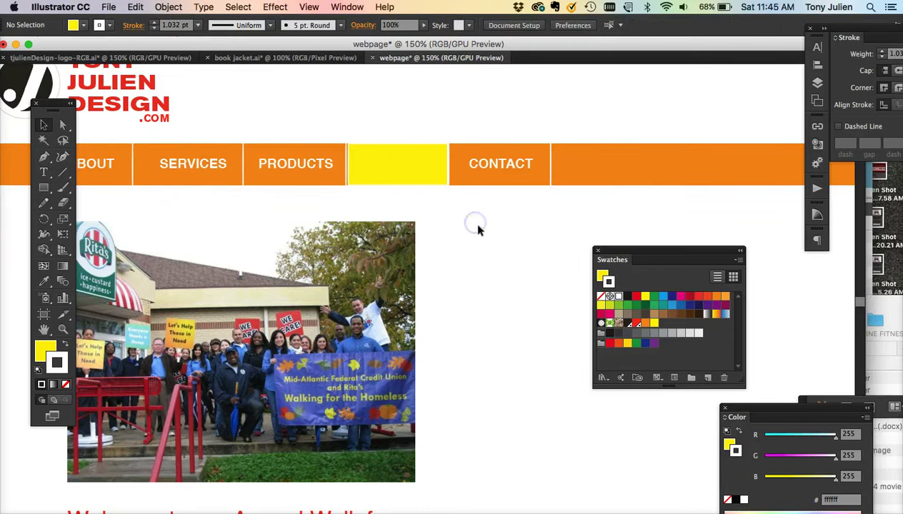
# - Set the yellow rectangle's stroke to None and widen it to about 107.5 px so it meets the dividers on both sides
pyautogui.press('super+equal')
pyautogui.press('super+equal')
pyautogui.press('super+equal')
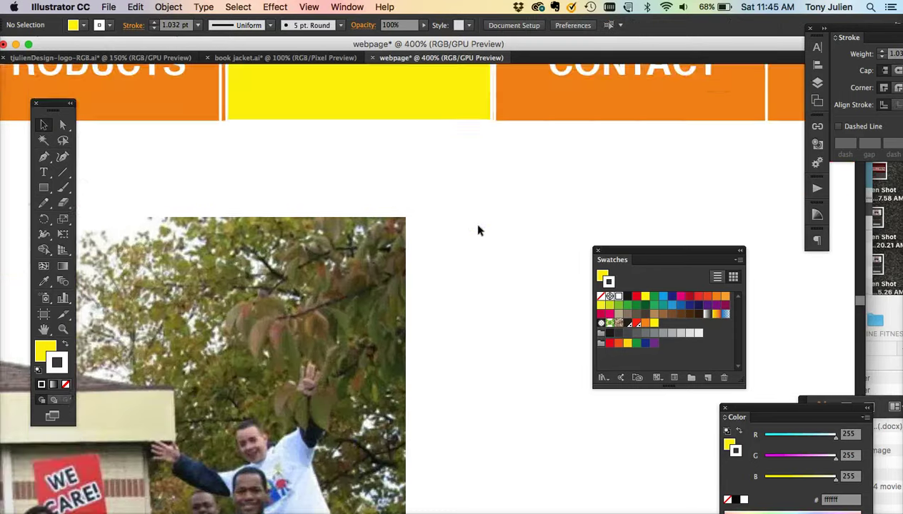
pyautogui.scroll(3, 455, 230)
pyautogui.click(388, 226)
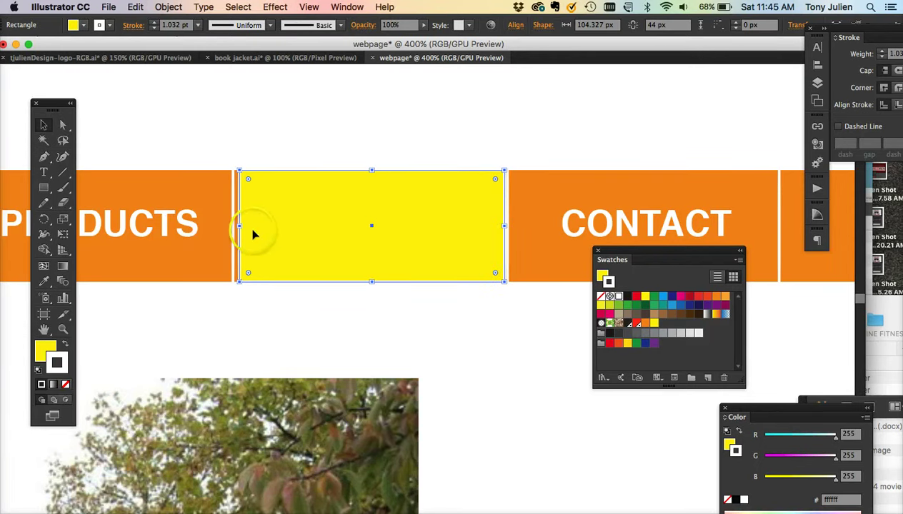
pyautogui.click(65, 384)
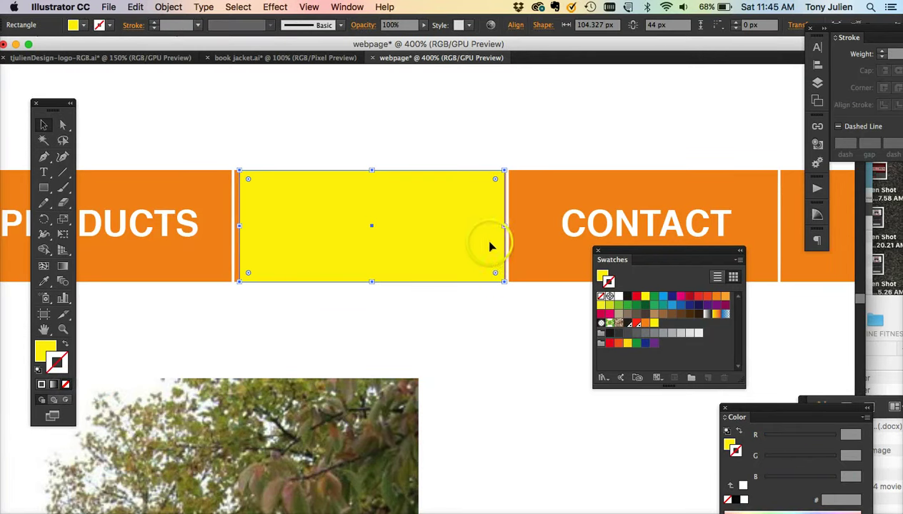
pyautogui.moveTo(504, 227); pyautogui.dragTo(506, 226)
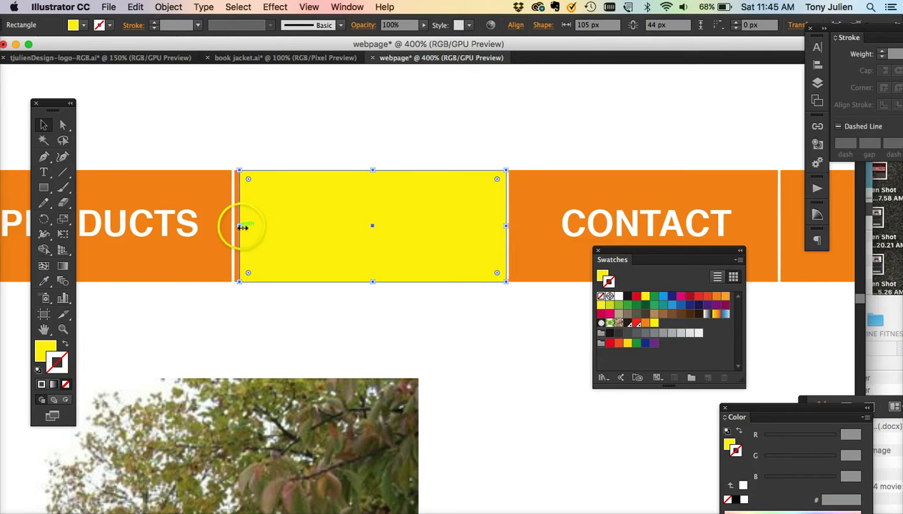
pyautogui.moveTo(239, 227); pyautogui.dragTo(331, 300)
pyautogui.click(331, 299)
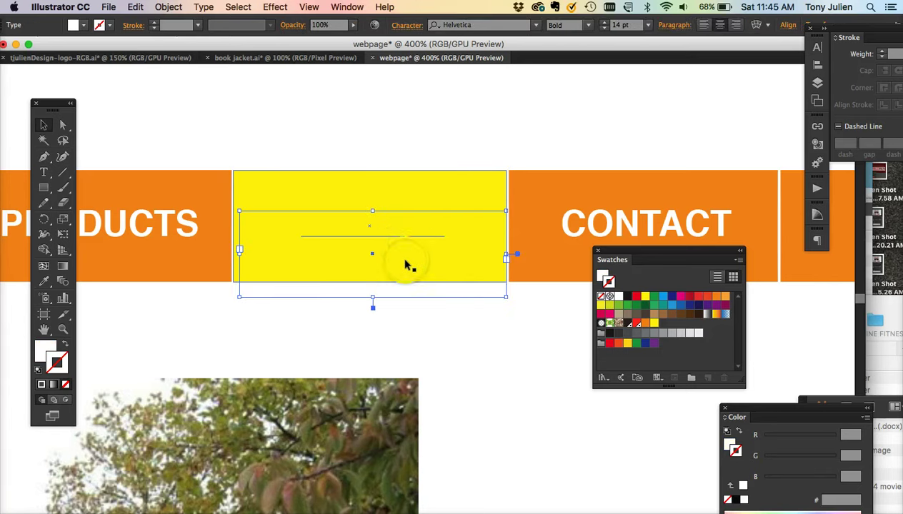
pyautogui.click(398, 332)
pyautogui.click(388, 241)
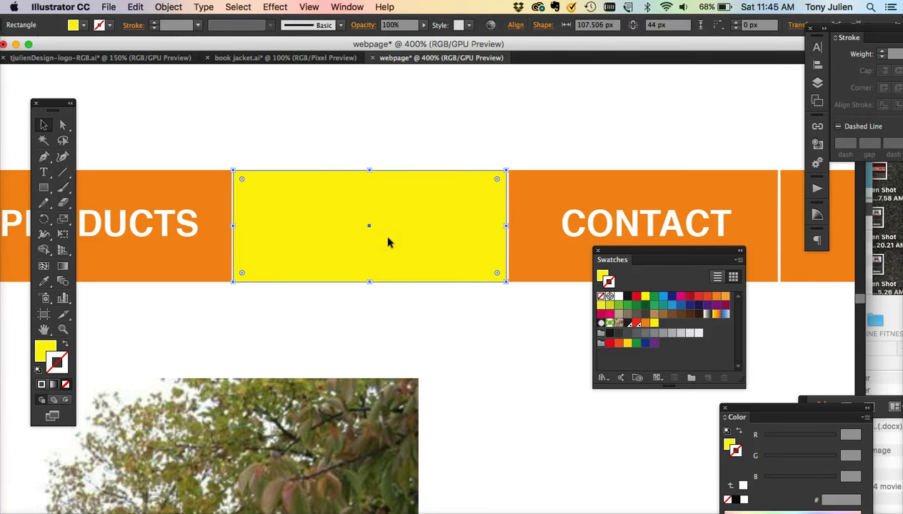
pyautogui.doubleClick(388, 241)
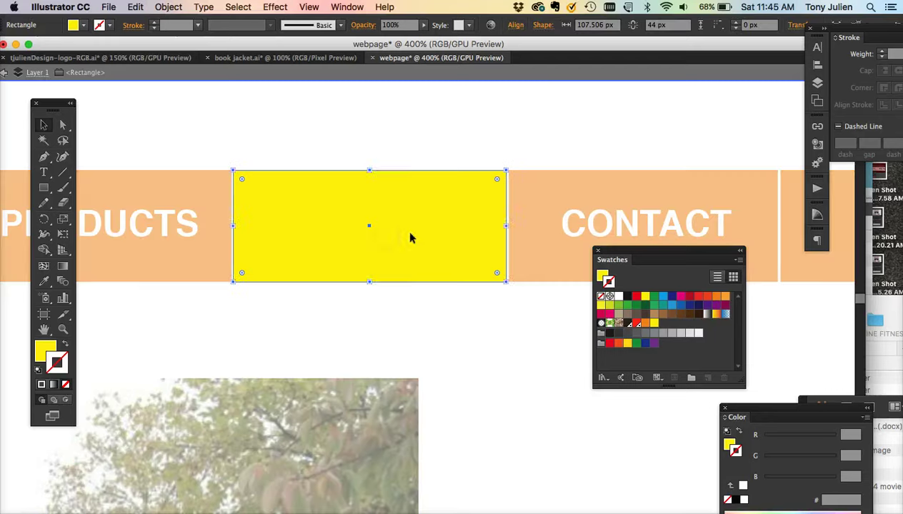
pyautogui.click(4, 74)
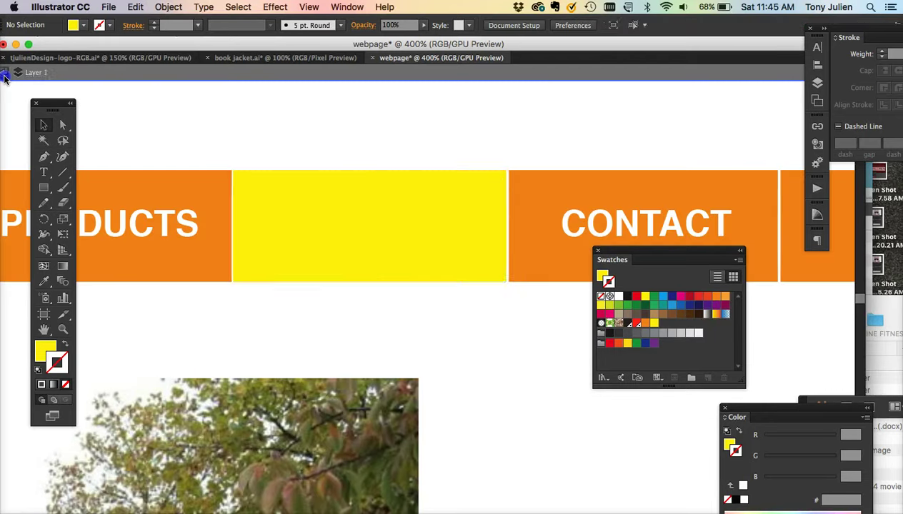
pyautogui.rightClick(385, 227)
pyautogui.press('Escape')
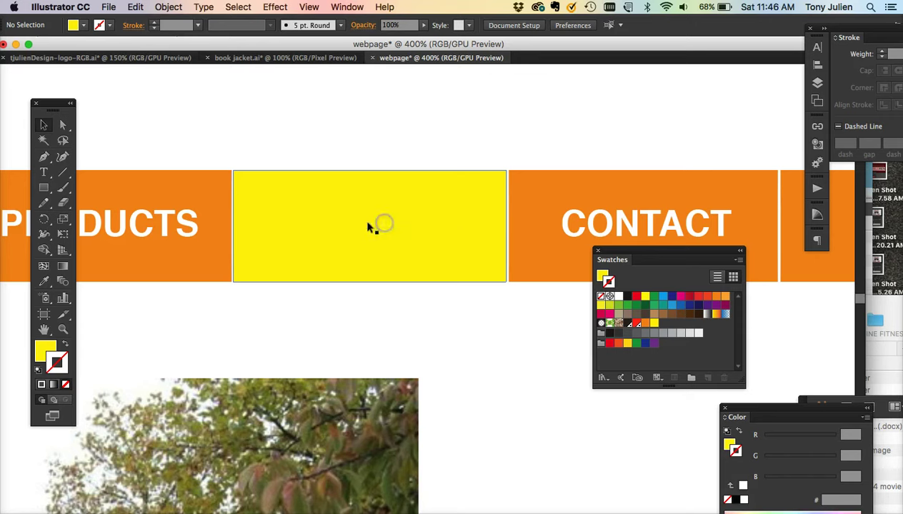
pyautogui.click(370, 229)
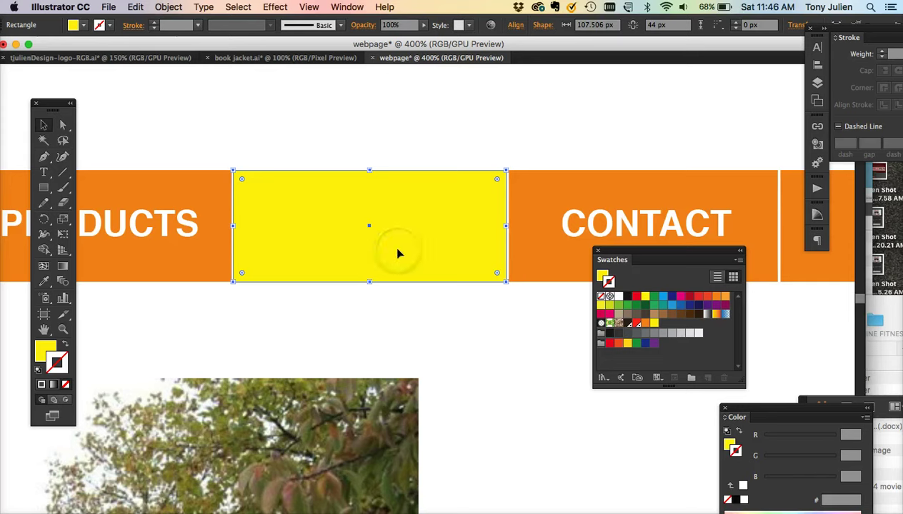
pyautogui.click(411, 306)
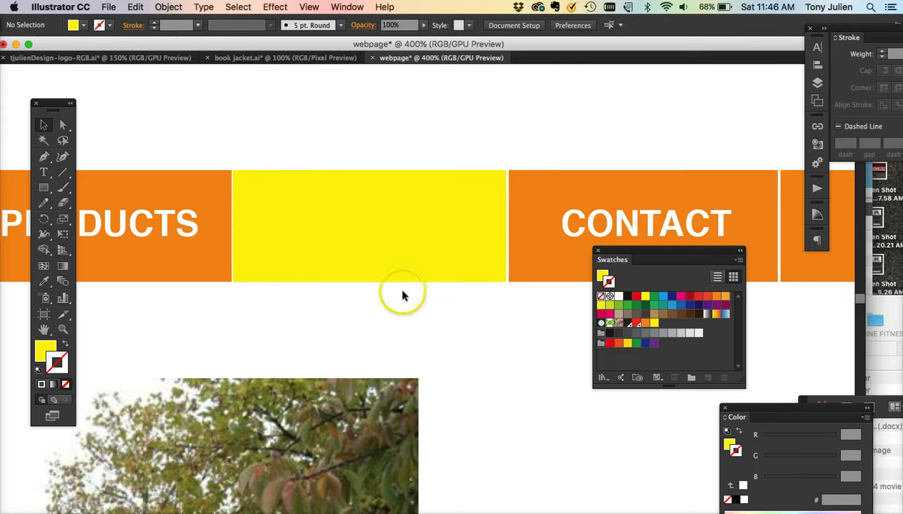
# - Bring the EVENTS text in front of the yellow rectangle and fill it with PANTONE Bright Red C
pyautogui.press('super+v')
pyautogui.click(486, 309)
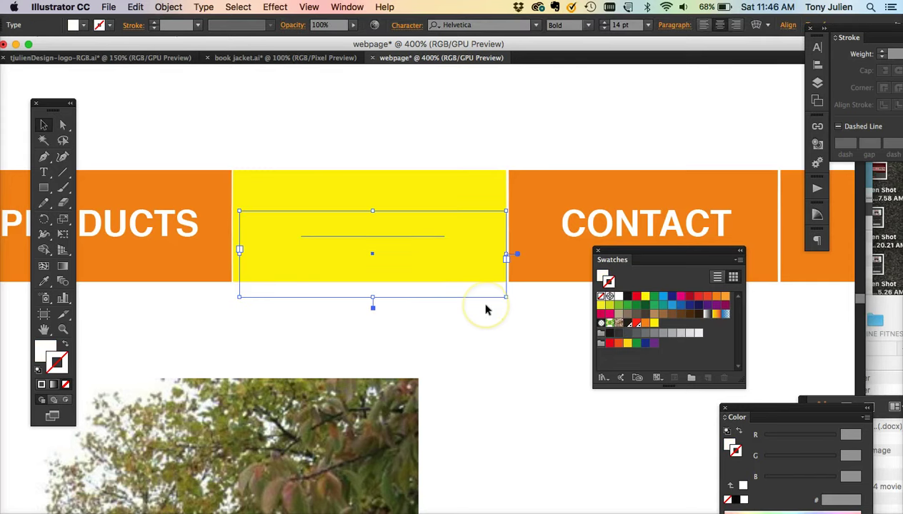
pyautogui.click(602, 276)
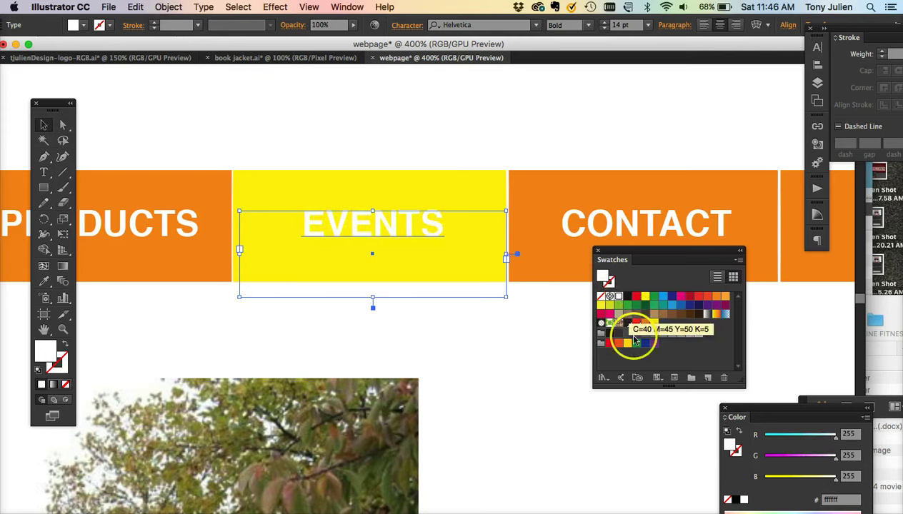
pyautogui.click(637, 323)
pyautogui.click(500, 348)
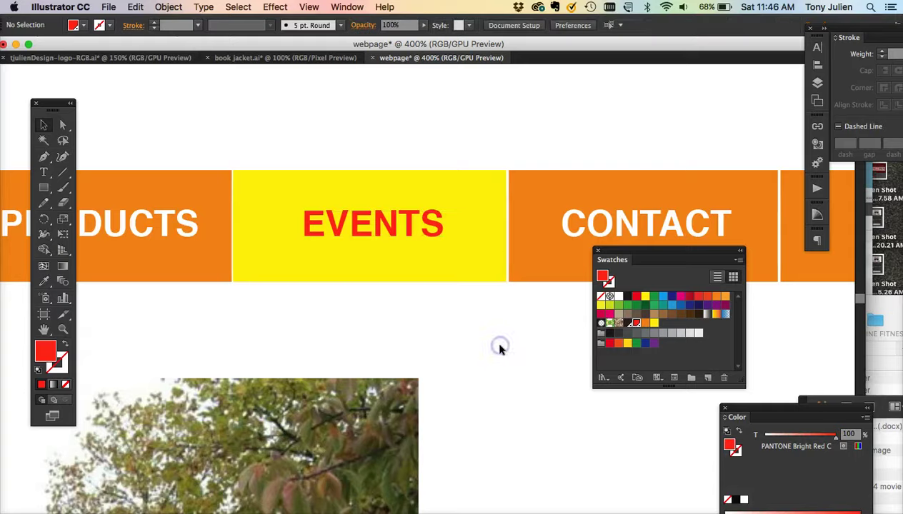
# - Examine the page at 100% zoom, comparing the highlighted EVENTS item with the rest of the navigation bar and content
pyautogui.press('super+minus')
pyautogui.press('super+minus')
pyautogui.press('super+minus')
pyautogui.scroll(-5, 500, 350)
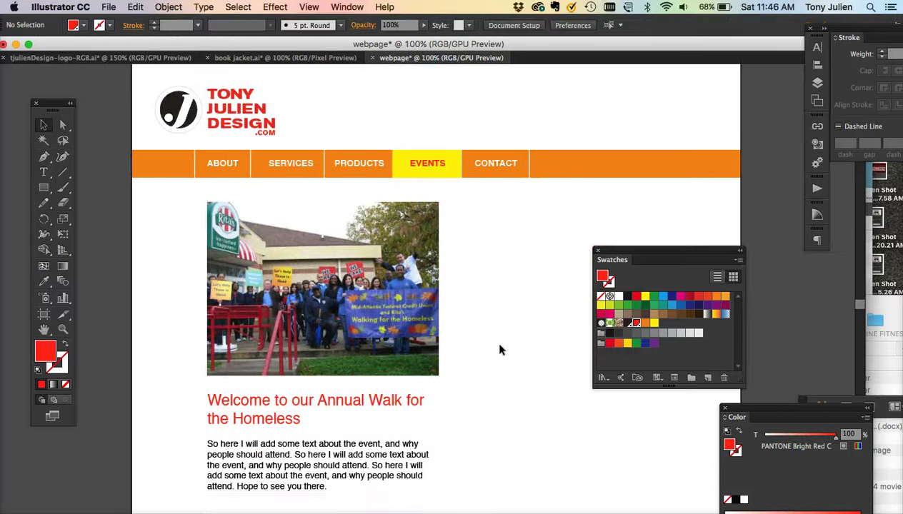
pyautogui.scroll(-1, 500, 350)
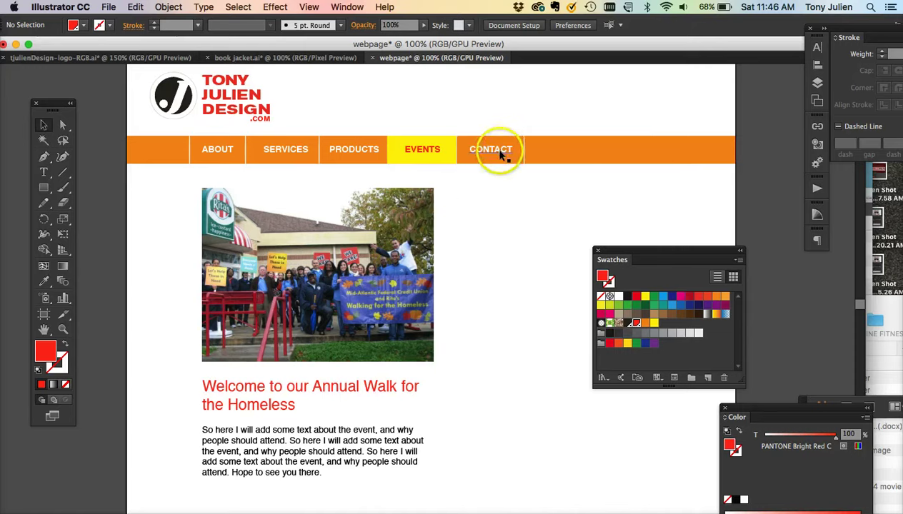
pyautogui.scroll(3, 482, 203)
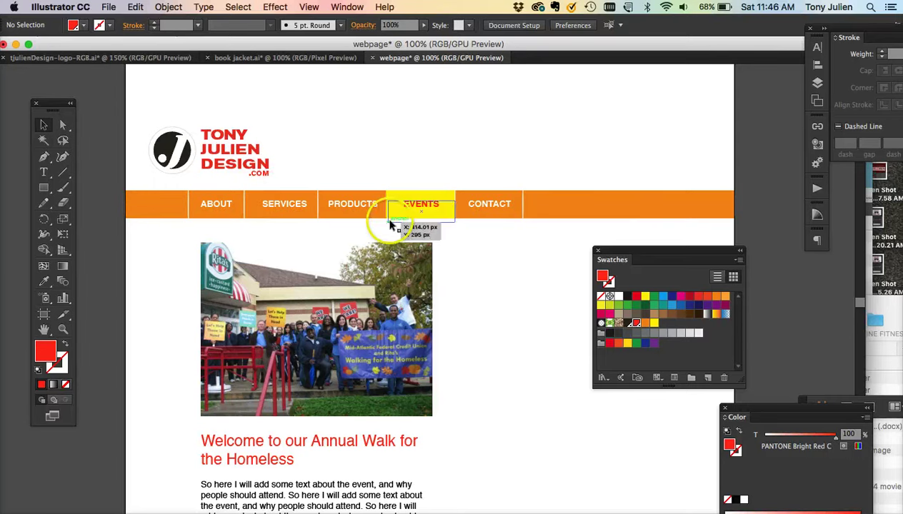
pyautogui.scroll(-5, 490, 294)
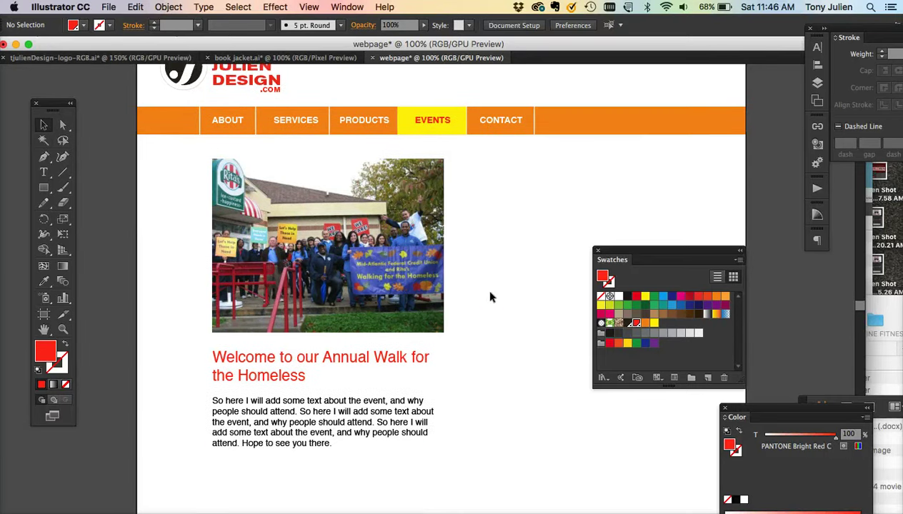
pyautogui.scroll(3, 490, 297)
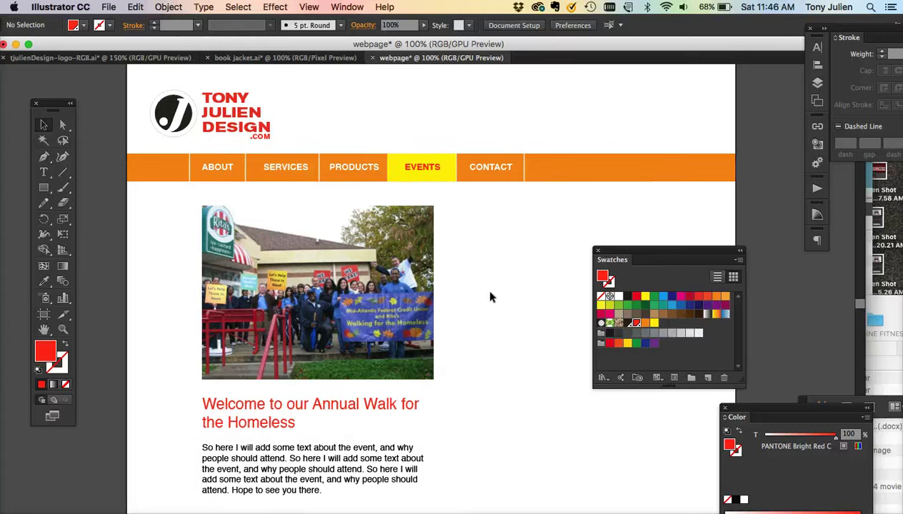
# - Compare the web page's colors with the book jacket and logo documents, and review the page layout from header to body text
pyautogui.click(246, 58)
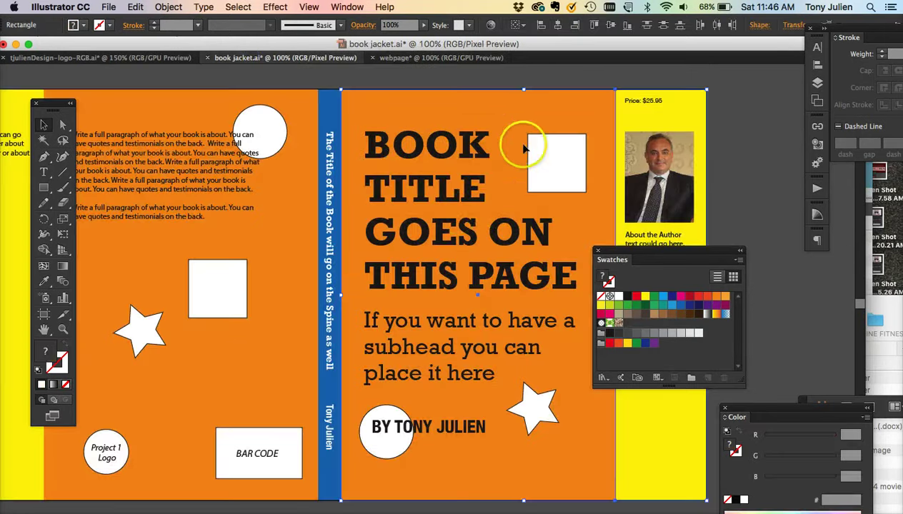
pyautogui.click(136, 58)
pyautogui.click(397, 59)
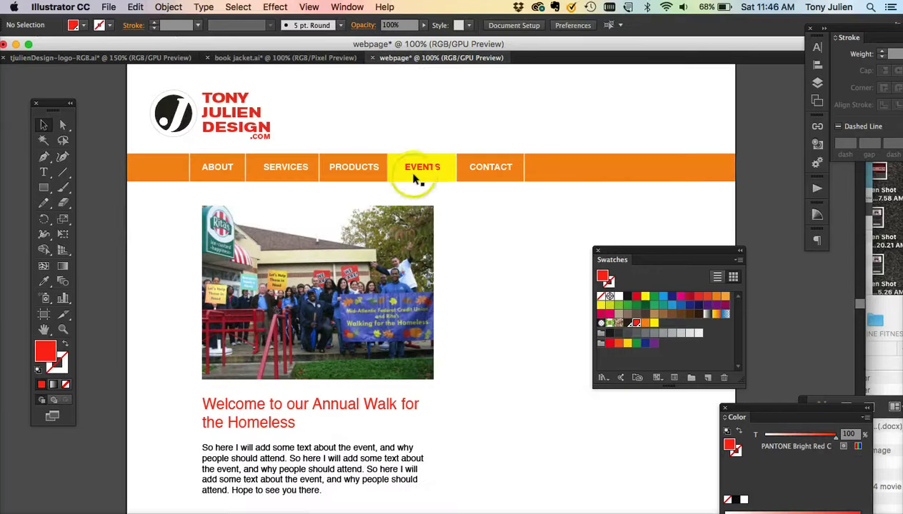
pyautogui.scroll(-2, 499, 342)
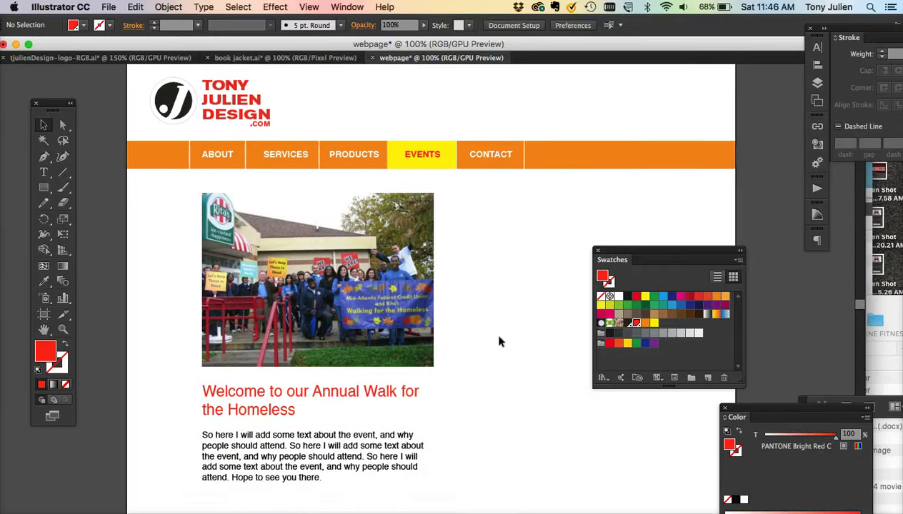
pyautogui.scroll(3, 499, 342)
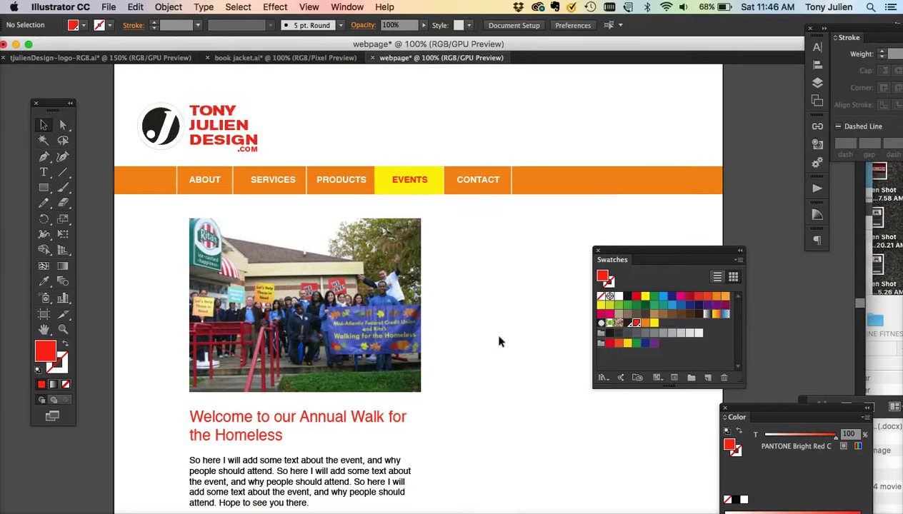
pyautogui.scroll(-5, 499, 342)
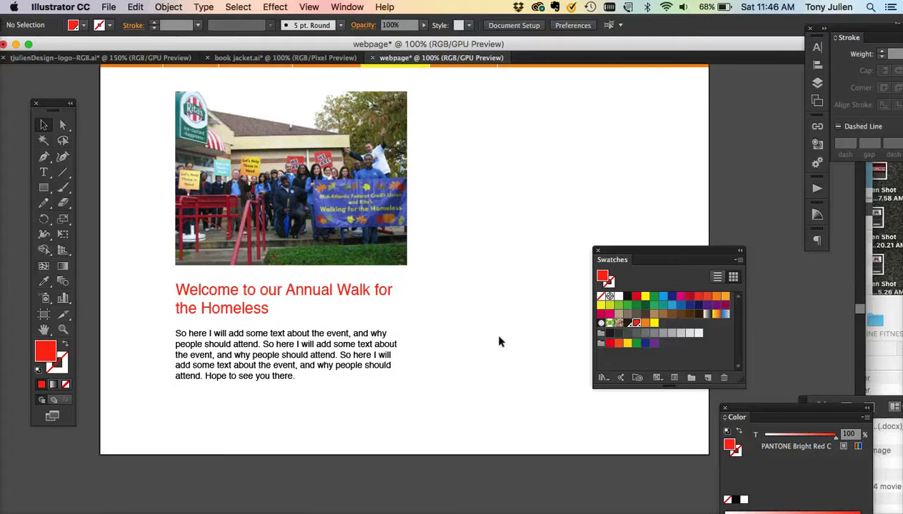
pyautogui.scroll(2, 500, 341)
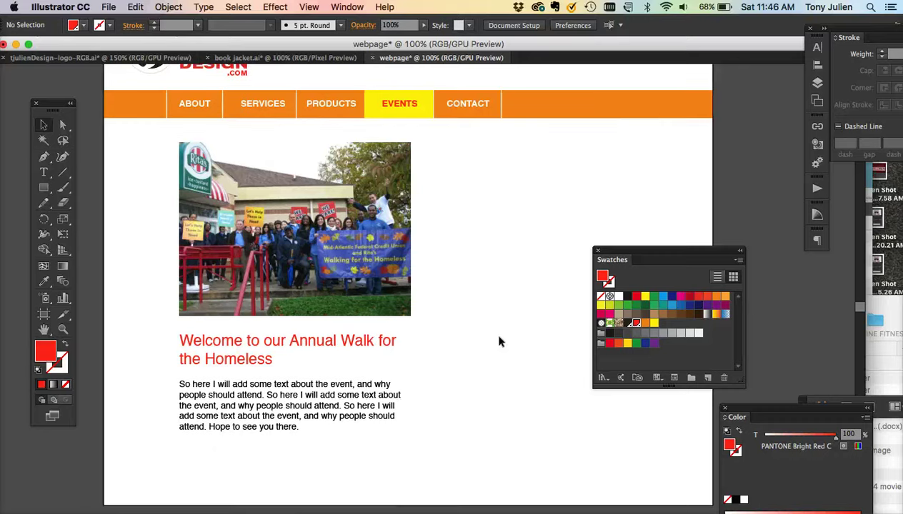
pyautogui.scroll(4, 499, 342)
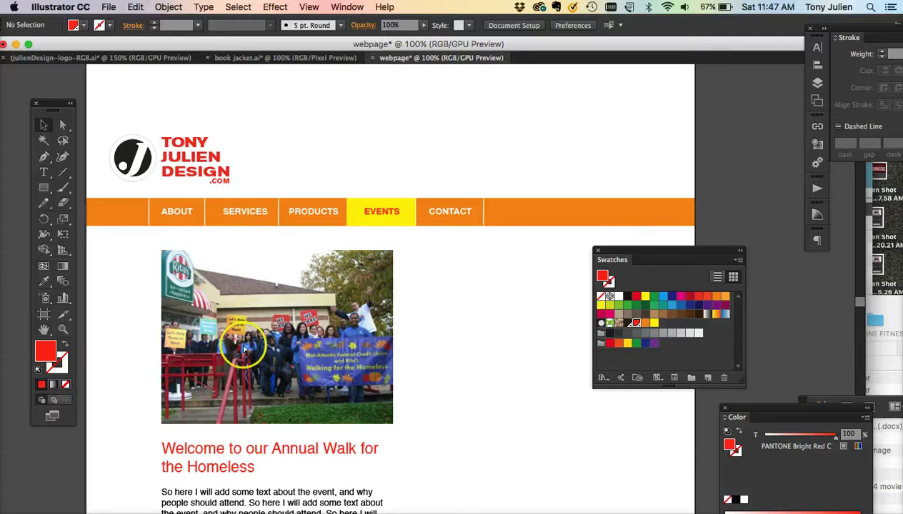
# - Start saving the web page document under a new name in Adobe Illustrator (ai) format
pyautogui.press('super+shift+s')
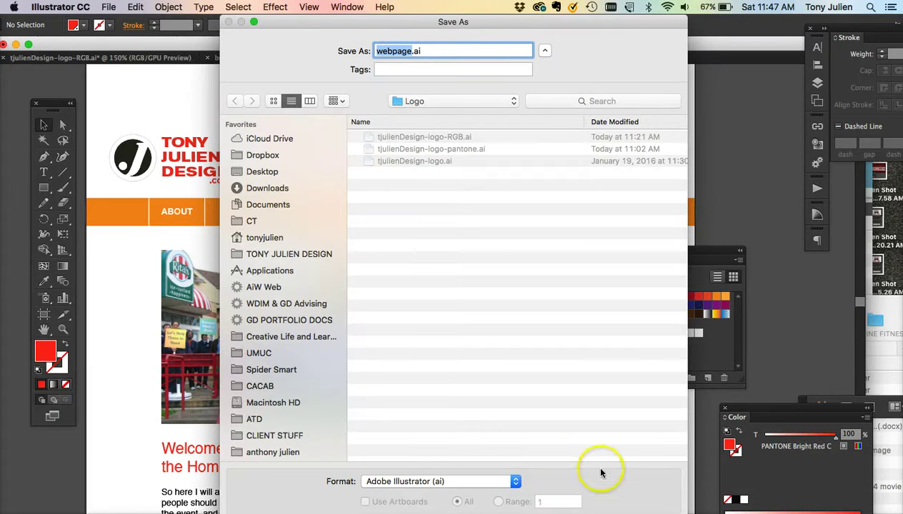